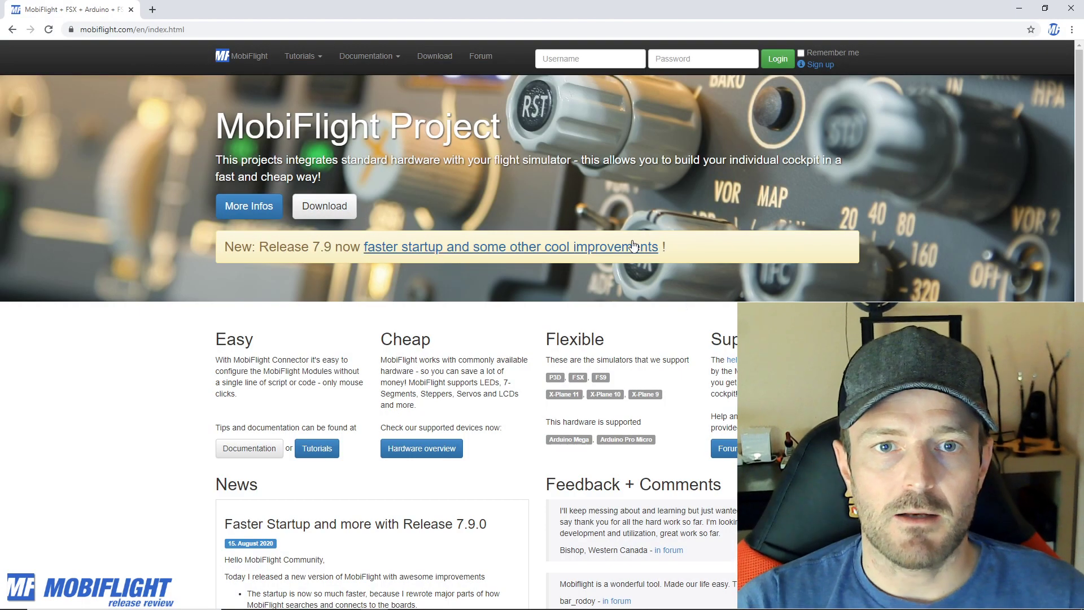
pyautogui.click(333, 210)
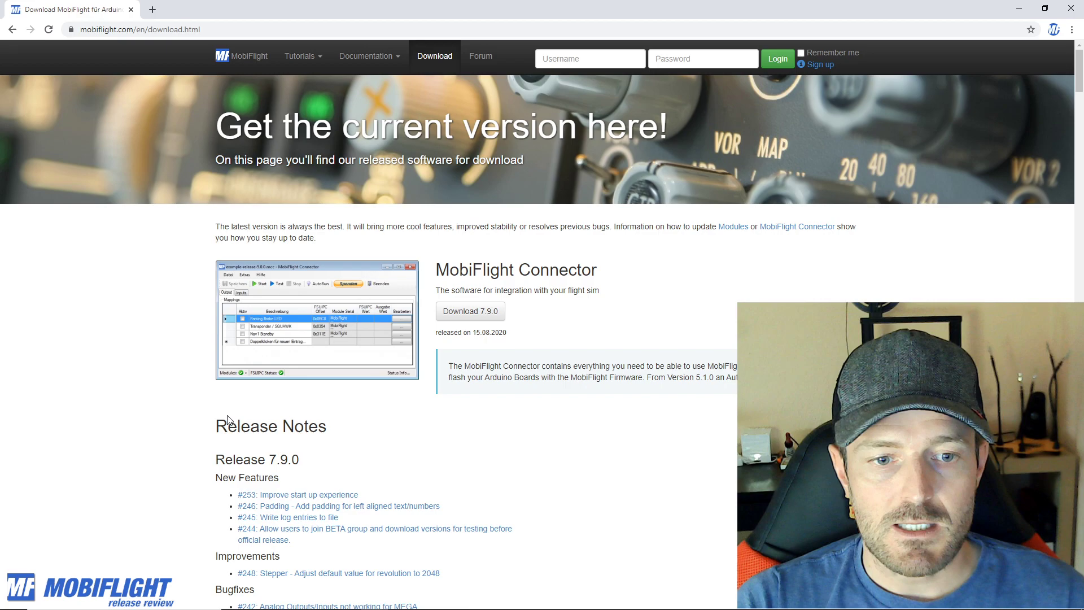
# Scroll the download page to show all Release 7.9.0 notes: four features, one stepper improvement, two bugfixes
pyautogui.scroll(-2, 227, 427)
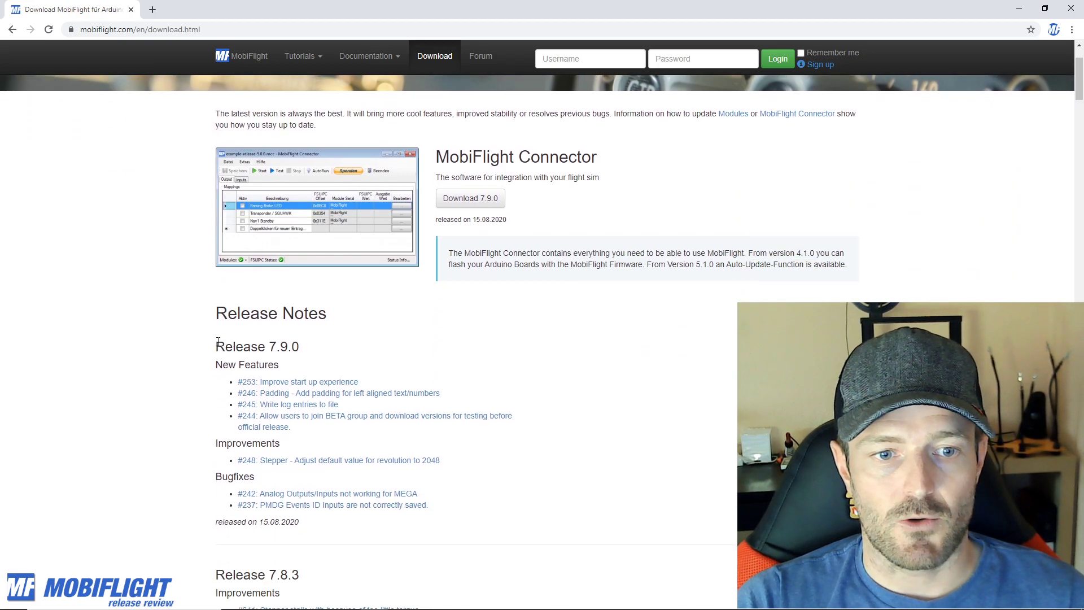
pyautogui.scroll(-1, 291, 337)
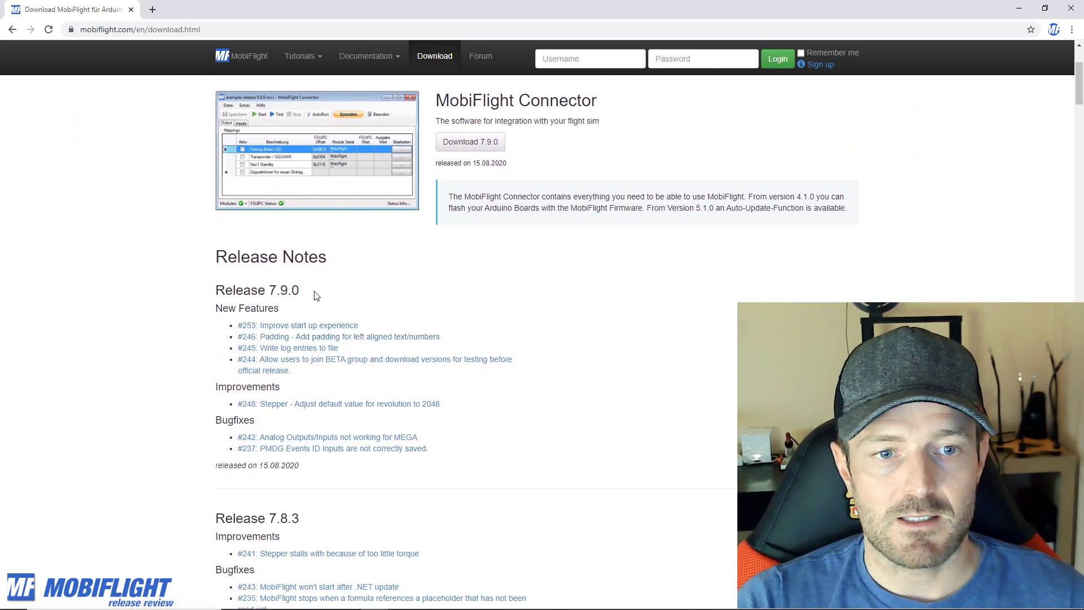
pyautogui.scroll(-1, 316, 295)
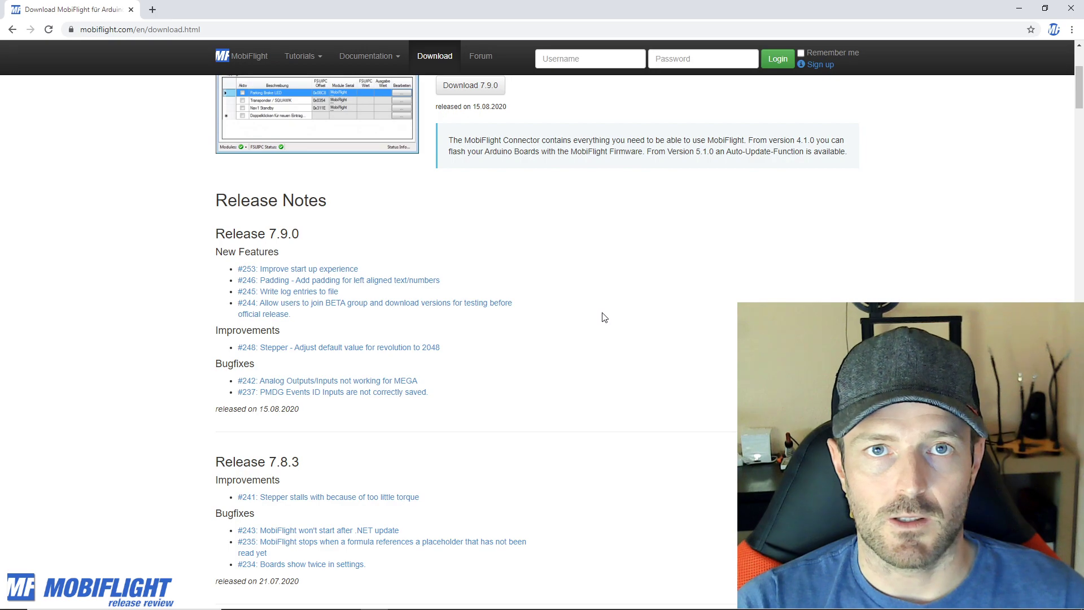
# Launch MFConnector.exe from the Release7.9 folder and move the Connector window higher up
pyautogui.hotkey('alt', 'Tab')
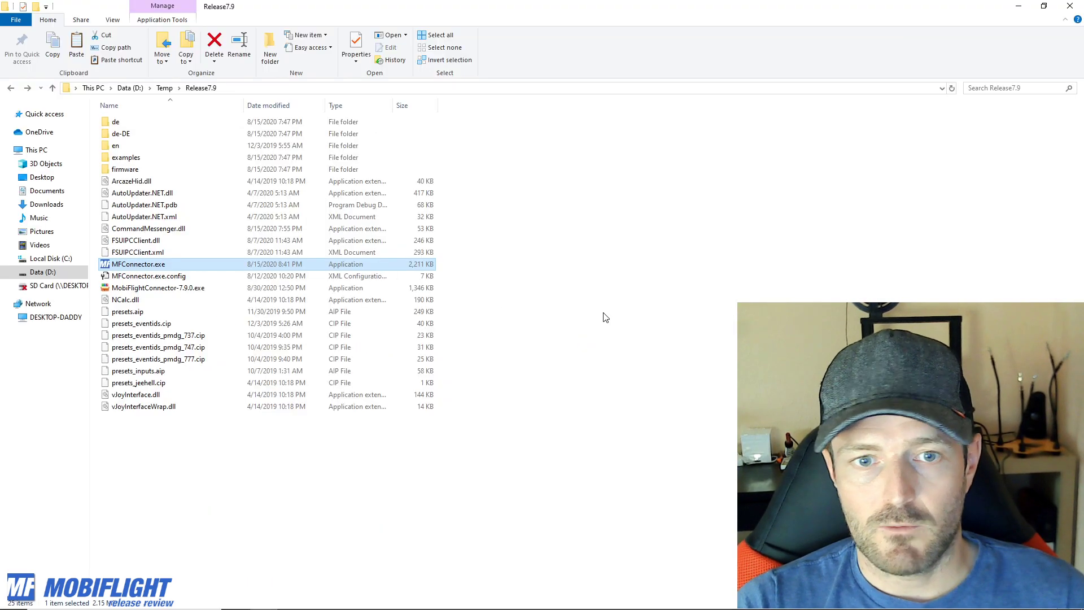
pyautogui.doubleClick(206, 264)
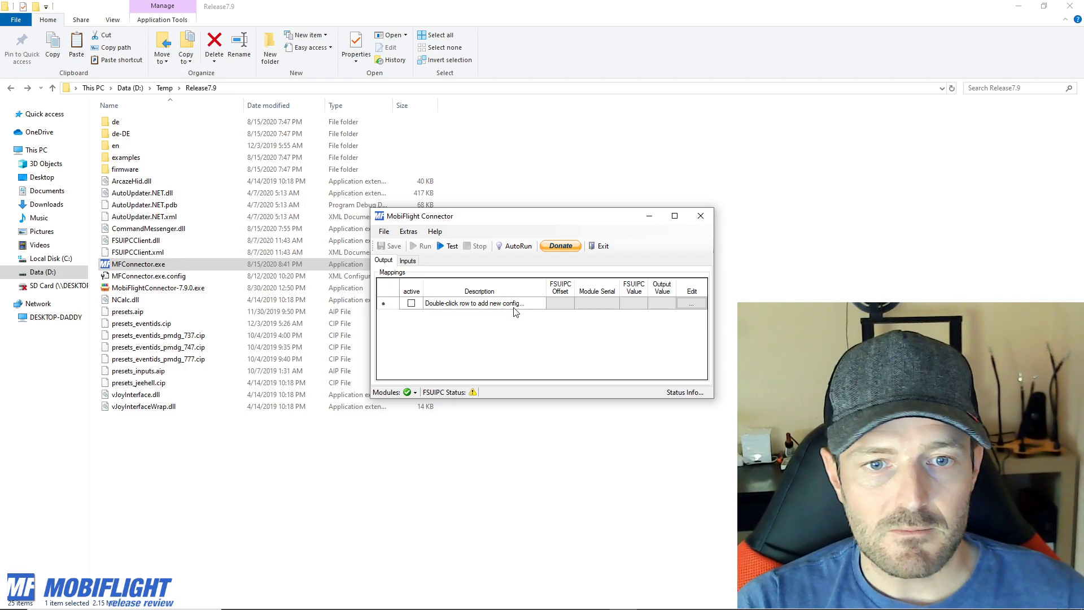
pyautogui.moveTo(524, 218); pyautogui.dragTo(533, 150)
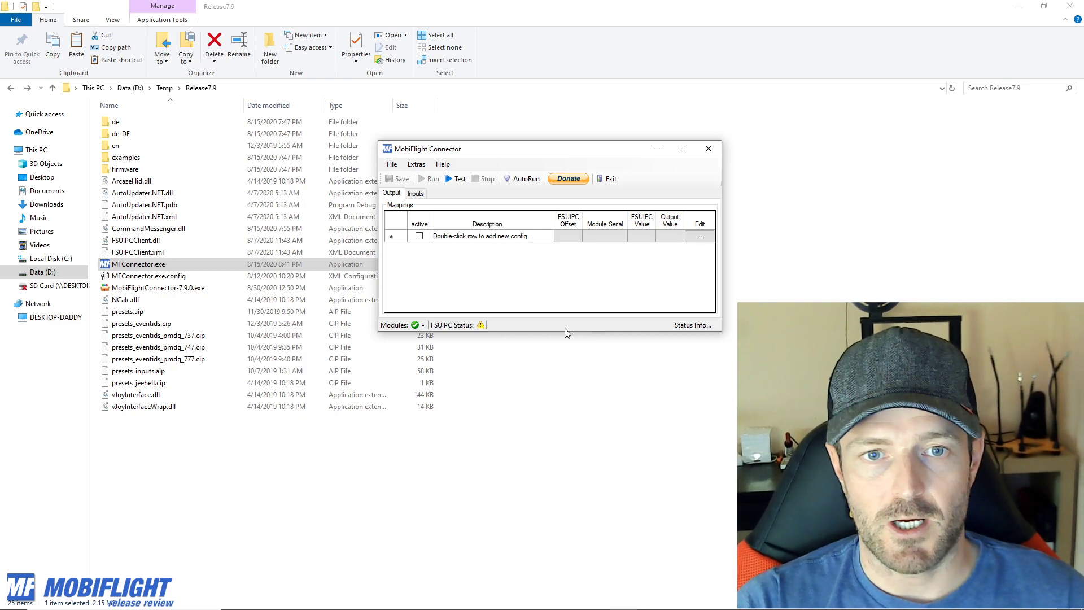
# Add a new output mapping in MobiFlight Connector with the description 'Terst'
pyautogui.hotkey('alt', 'Tab')
pyautogui.click(584, 289)
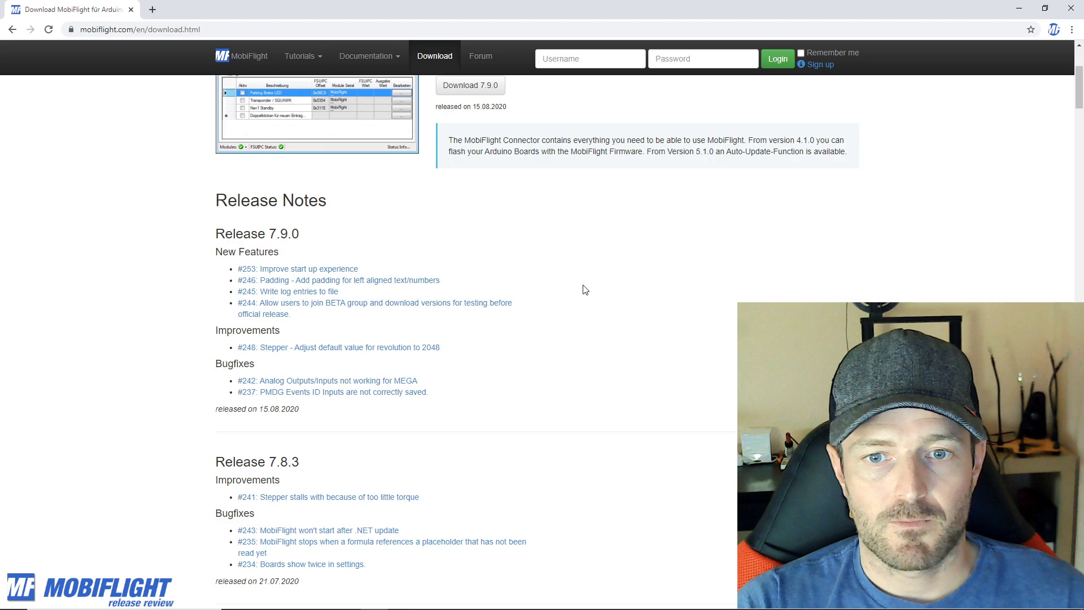
pyautogui.hotkey('alt', 'Tab')
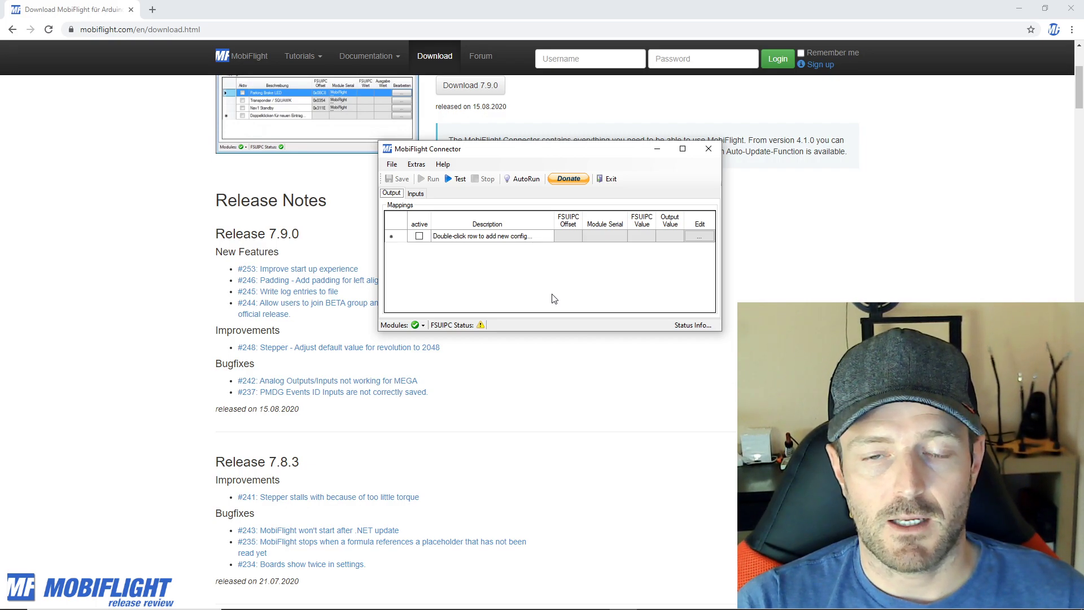
pyautogui.click(469, 240)
pyautogui.click(470, 240)
pyautogui.write('Terst')
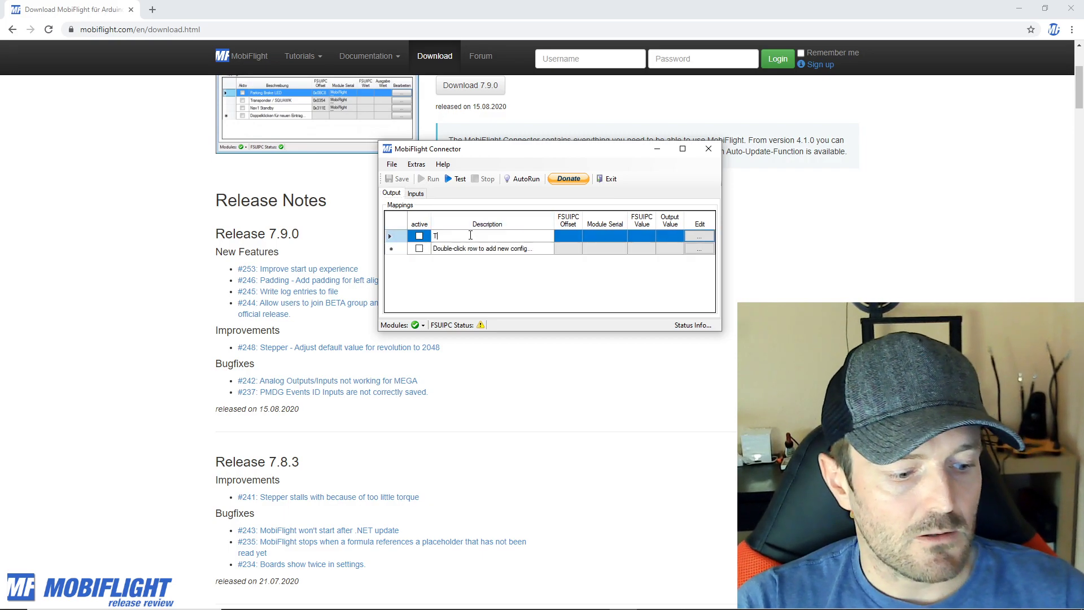
# Set the mapping's display output to the Radio module's Display Module, using digits 3 through 7
pyautogui.click(700, 235)
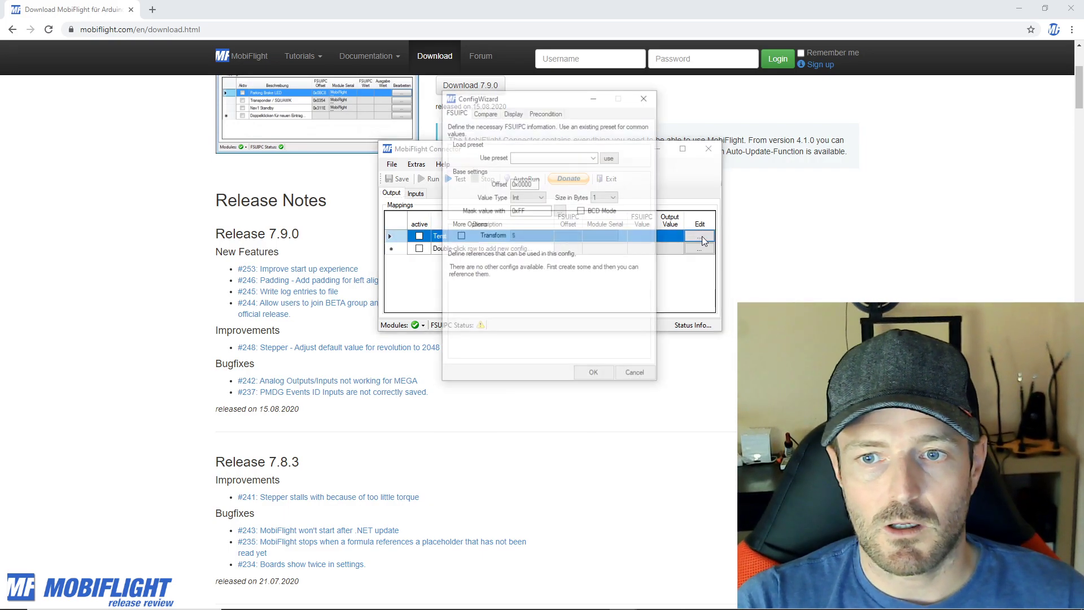
pyautogui.click(514, 111)
pyautogui.click(564, 157)
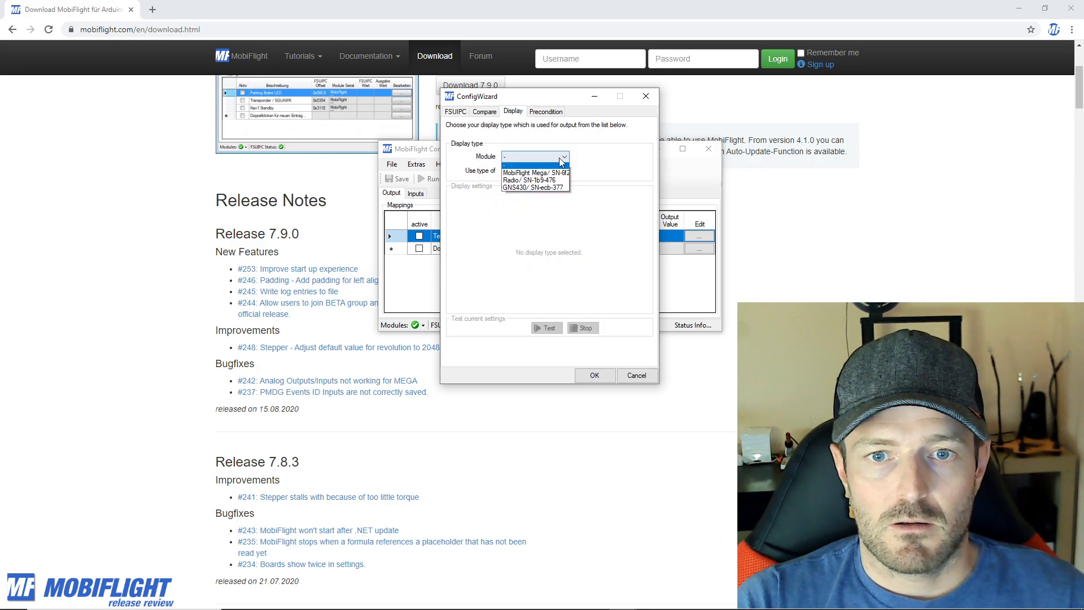
pyautogui.click(539, 181)
pyautogui.click(539, 171)
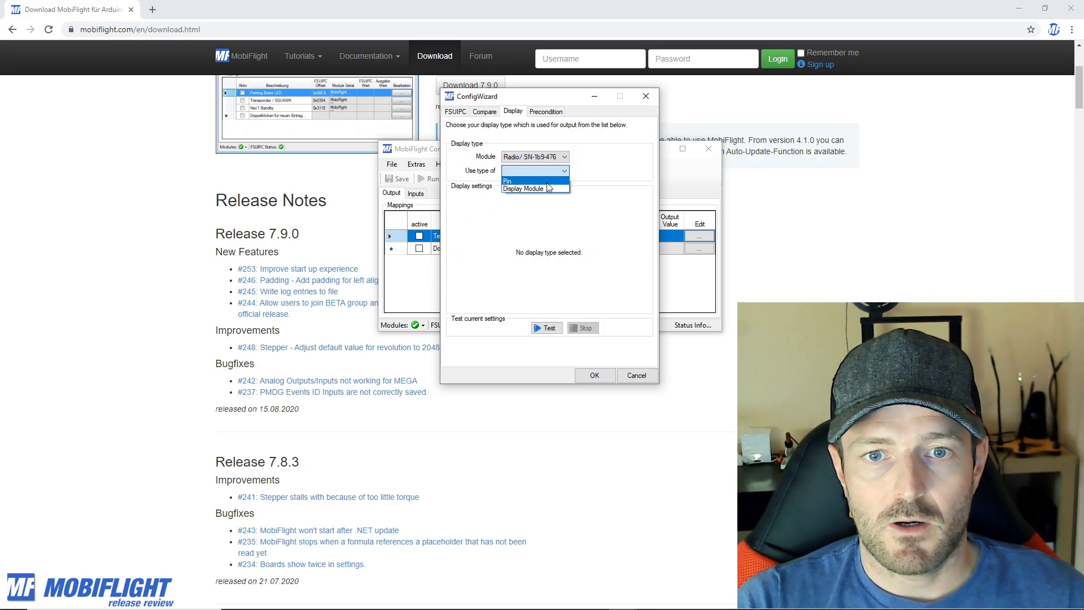
pyautogui.click(541, 189)
pyautogui.click(537, 227)
pyautogui.click(548, 227)
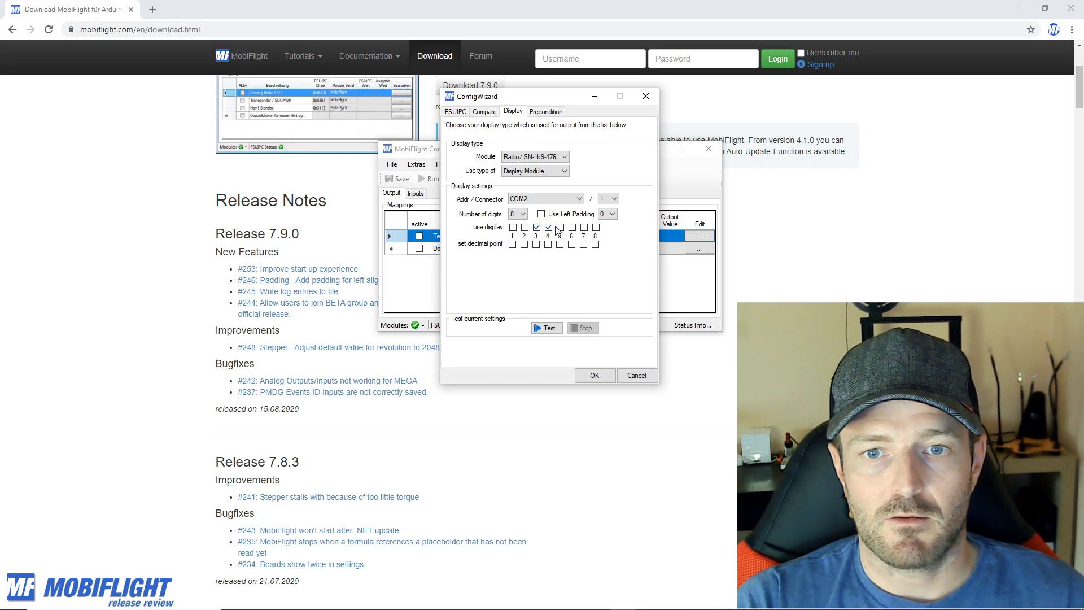
pyautogui.click(560, 227)
pyautogui.click(572, 227)
pyautogui.click(584, 227)
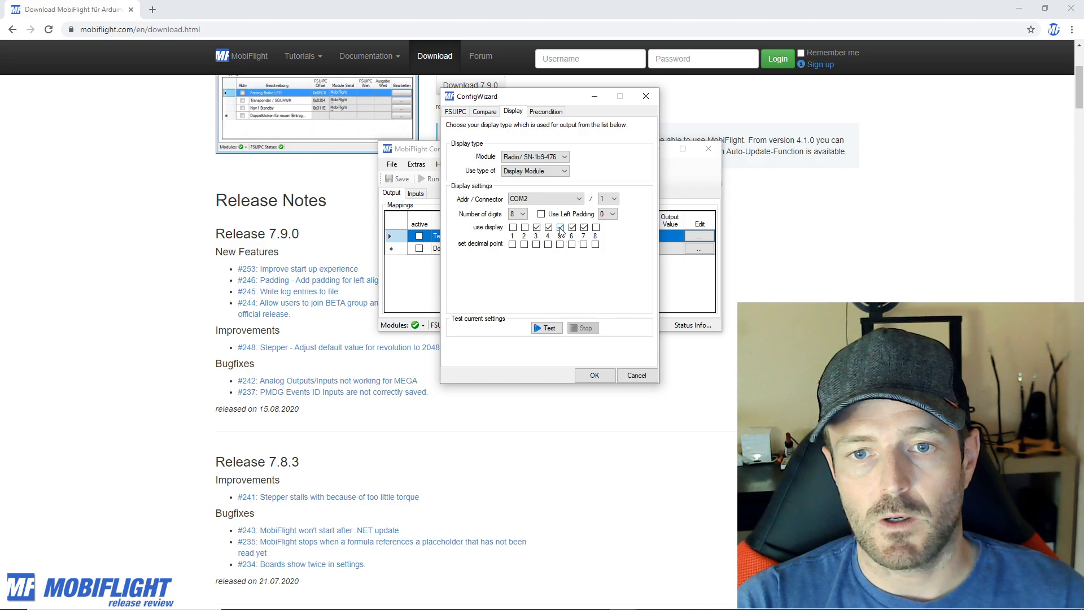
# Choose Space as left padding, then cancel the configuration and return to the release notes
pyautogui.click(612, 215)
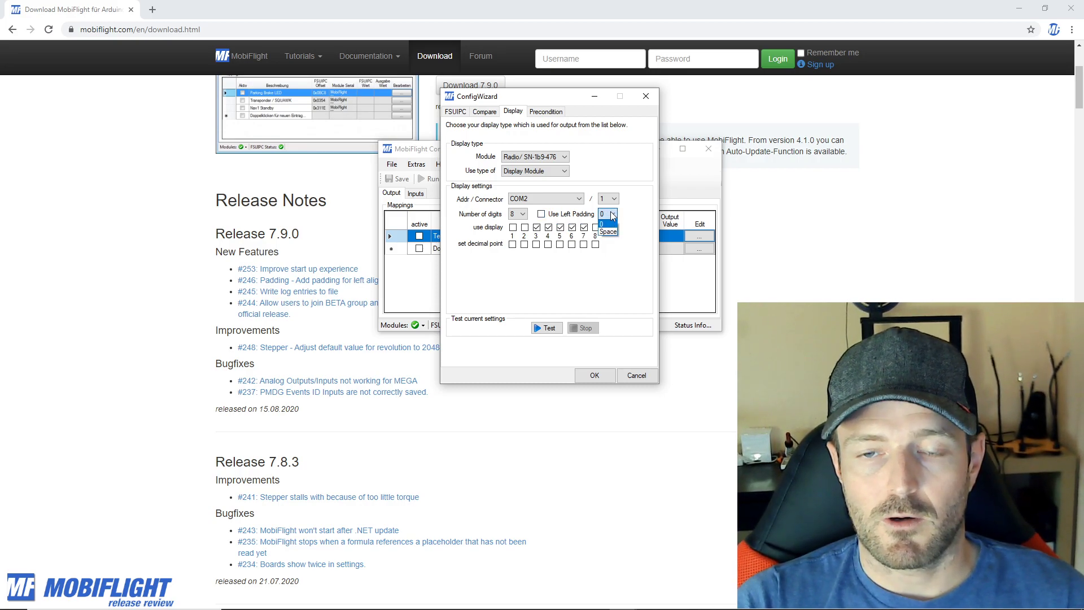
pyautogui.click(603, 223)
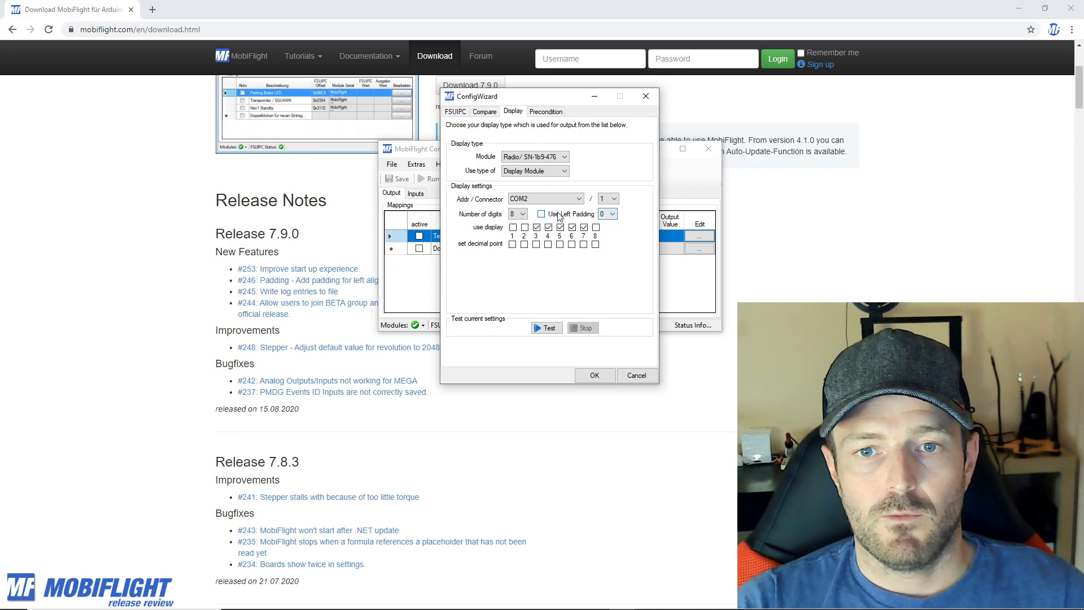
pyautogui.click(611, 214)
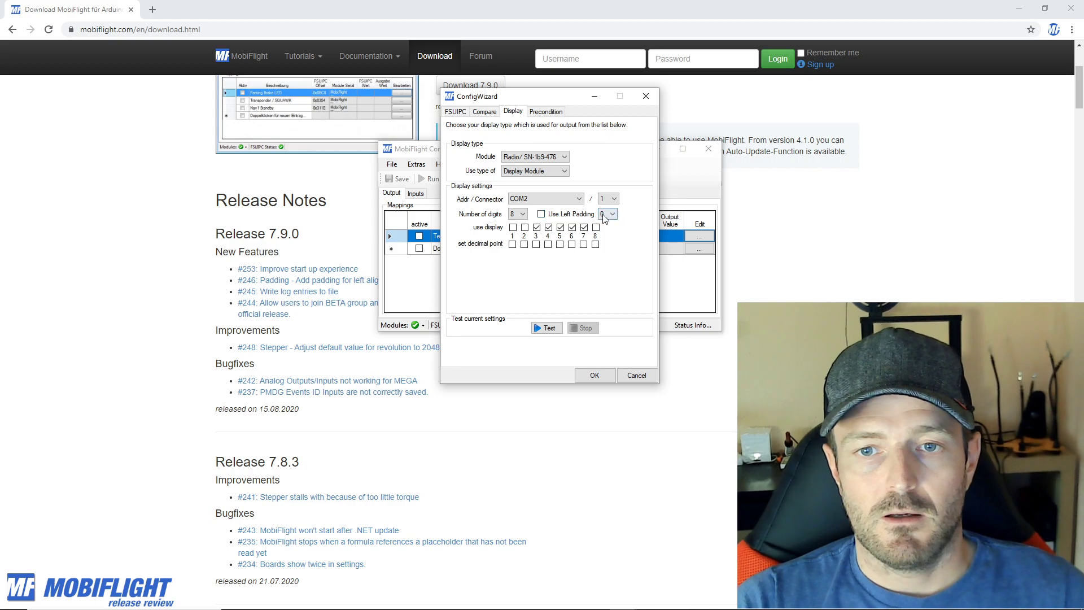
pyautogui.click(609, 232)
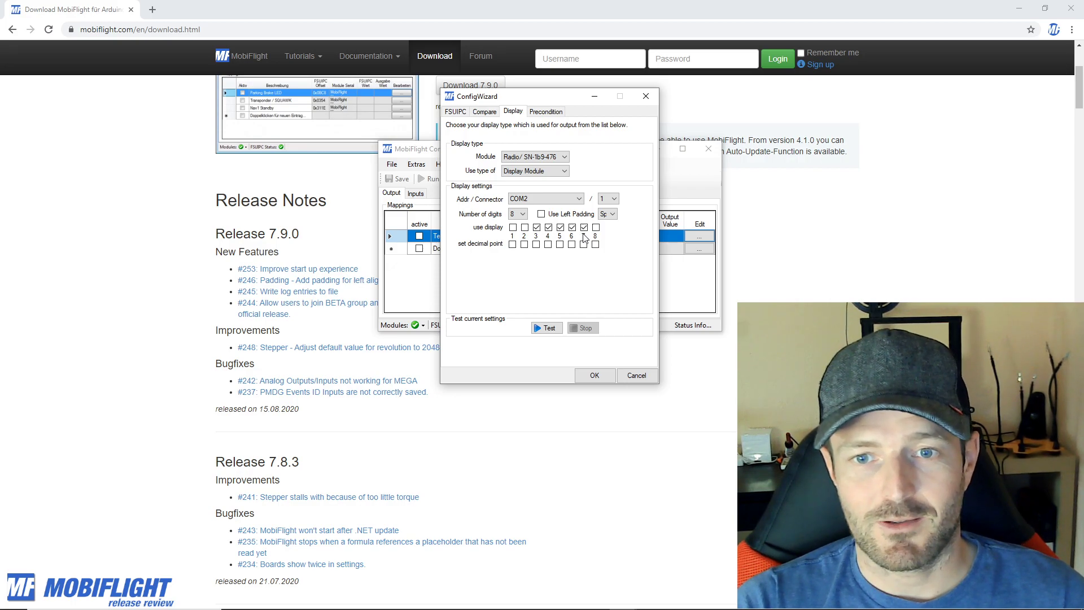
pyautogui.click(609, 214)
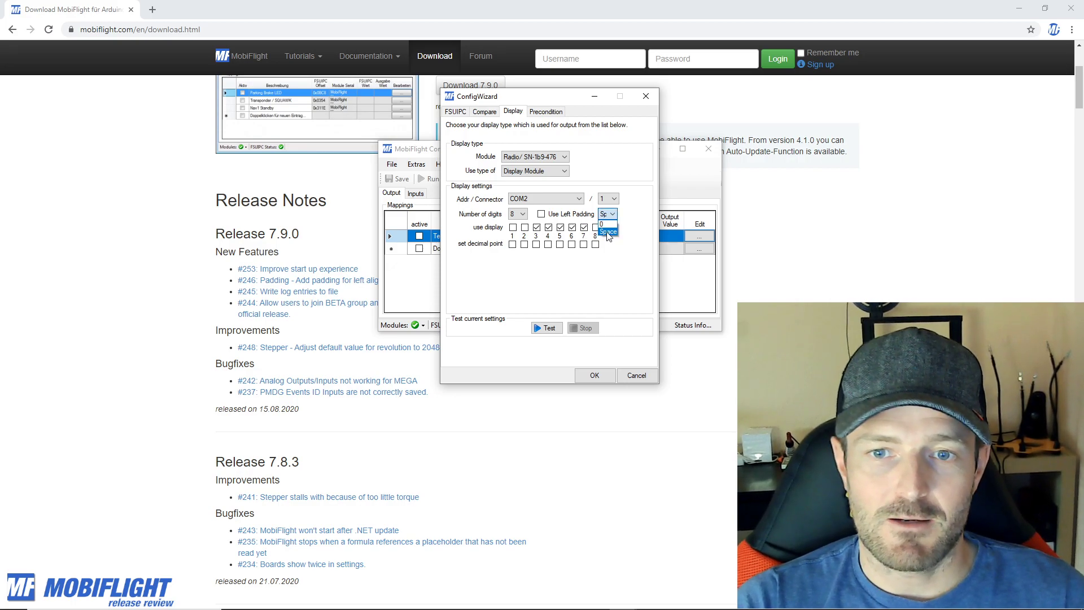
pyautogui.click(608, 232)
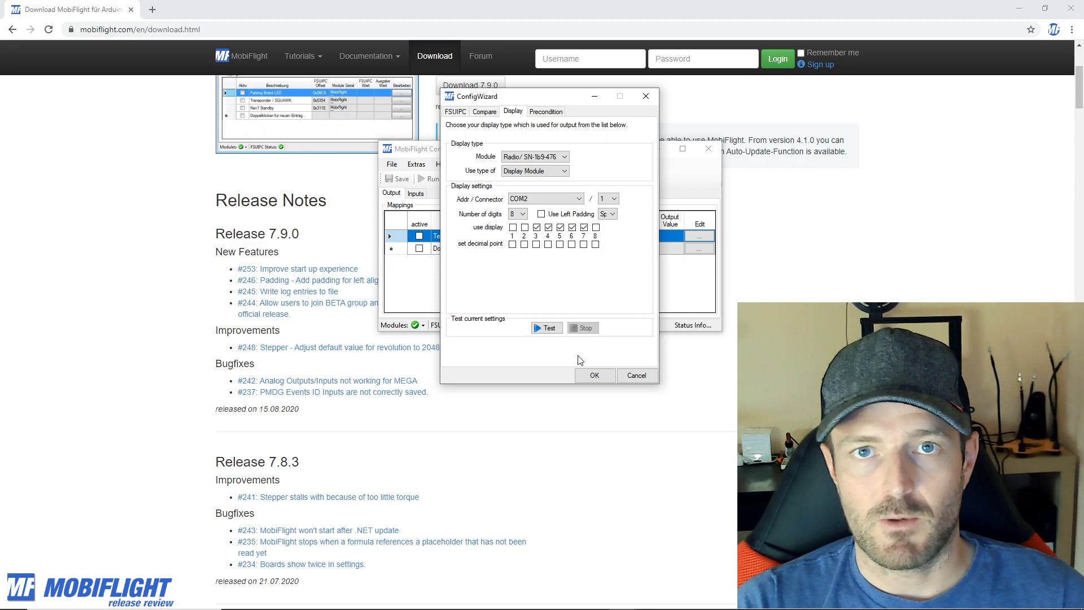
pyautogui.click(633, 373)
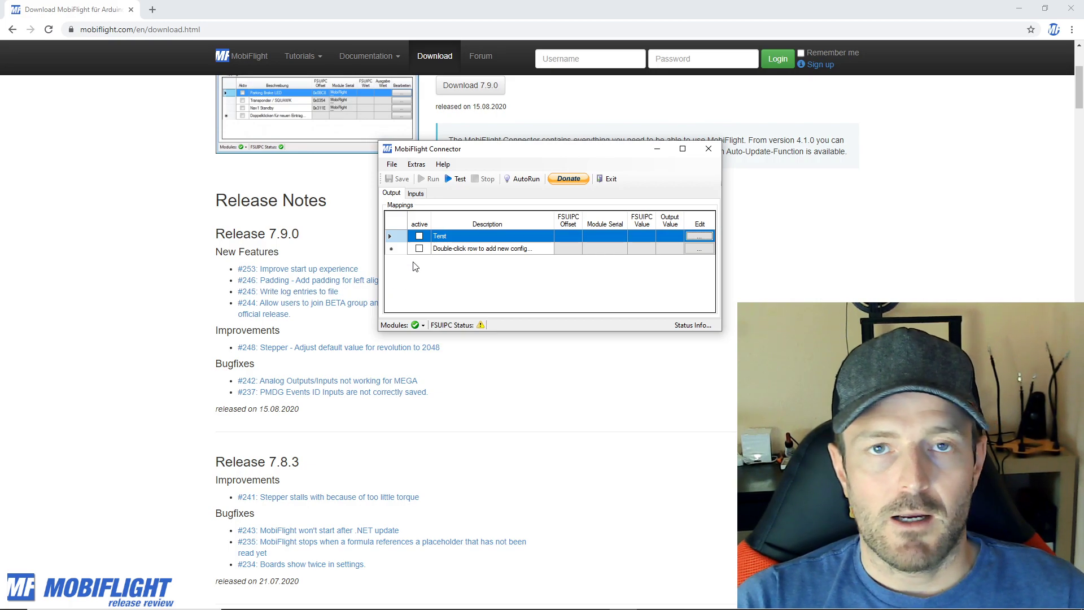
pyautogui.click(164, 292)
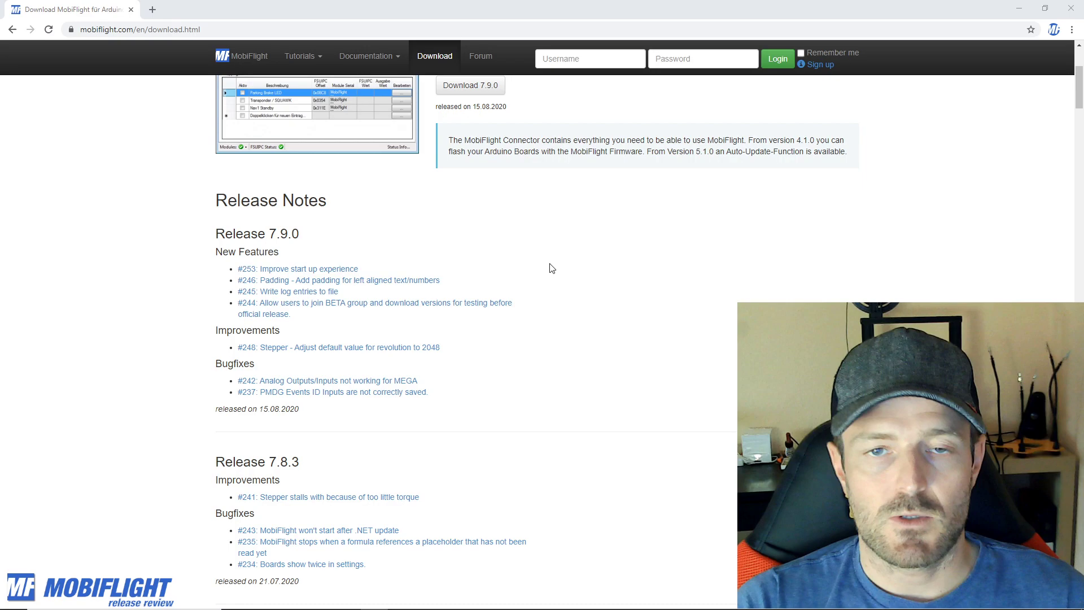
# Apply settings with Debug log level, select the serialized settings log message, then switch to the Release7.9 folder
pyautogui.hotkey('alt', 'Tab')
pyautogui.click(416, 164)
pyautogui.click(452, 195)
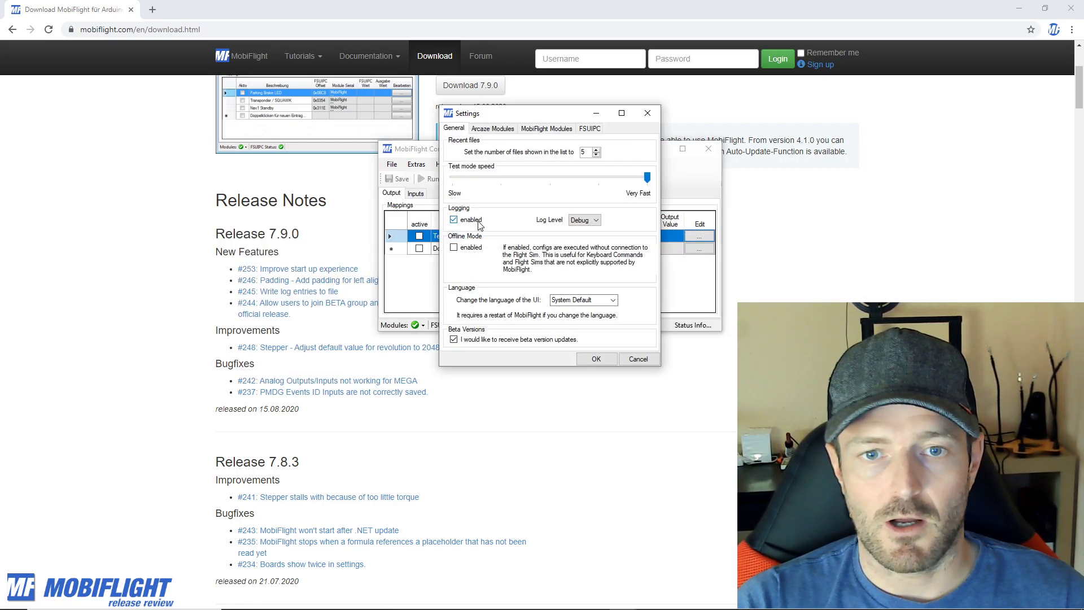
pyautogui.click(594, 222)
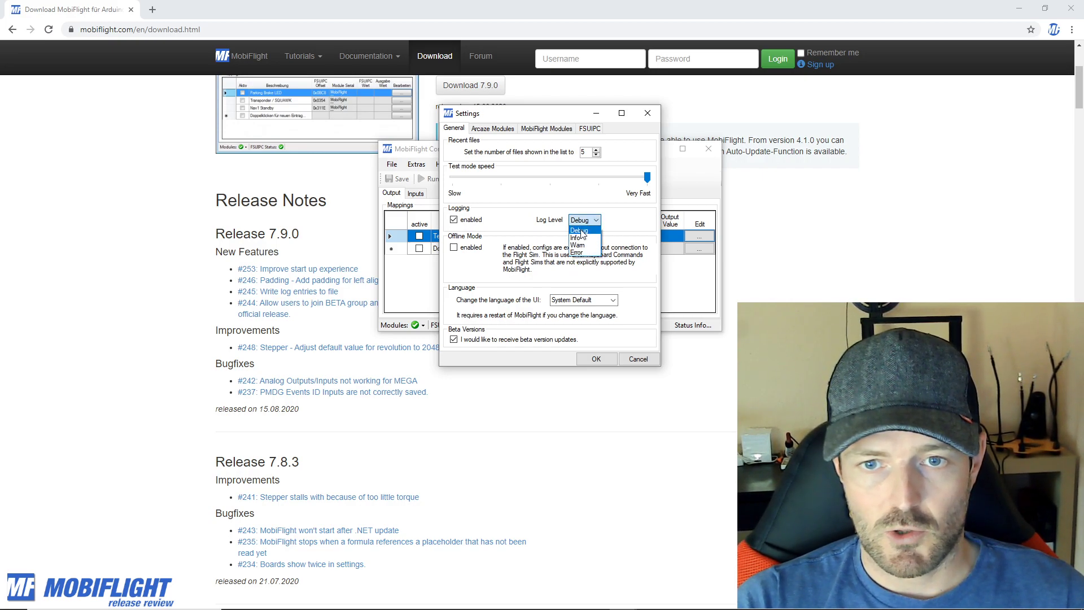
pyautogui.click(582, 234)
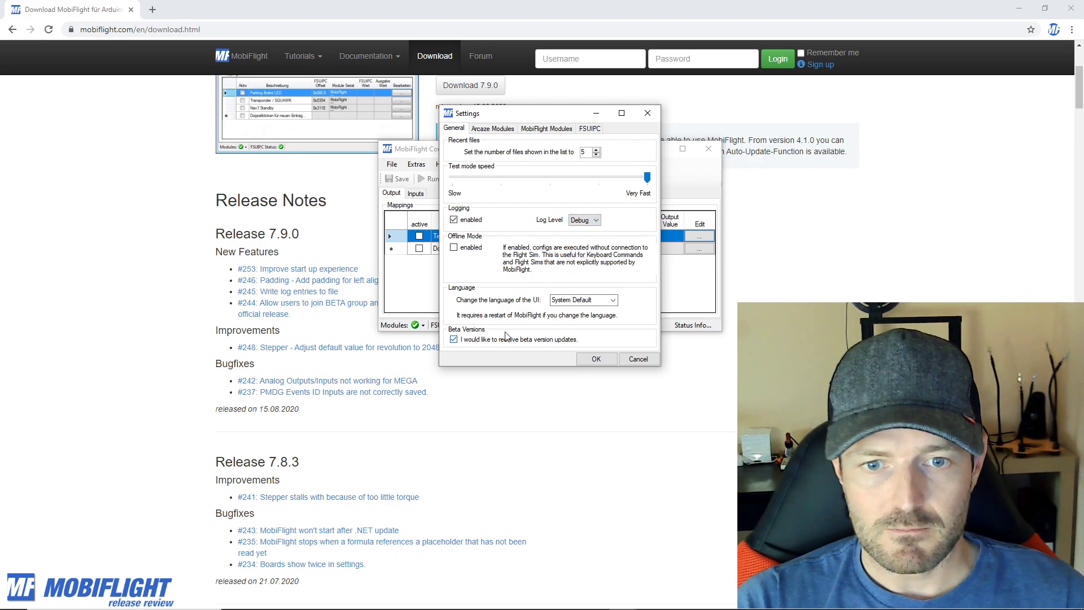
pyautogui.click(593, 359)
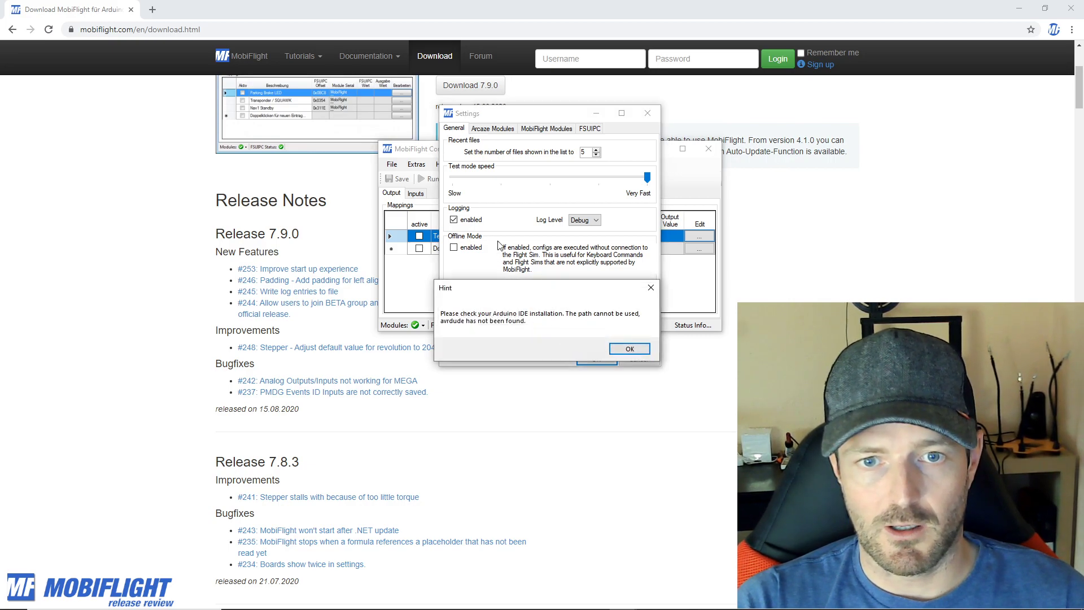
pyautogui.click(623, 349)
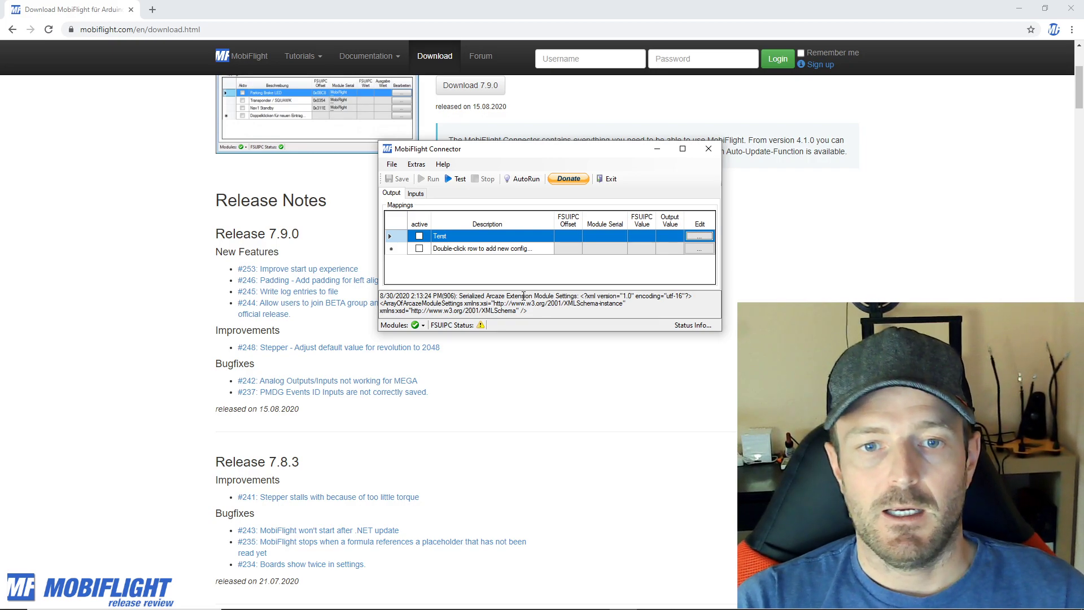
pyautogui.moveTo(380, 298); pyautogui.dragTo(529, 311)
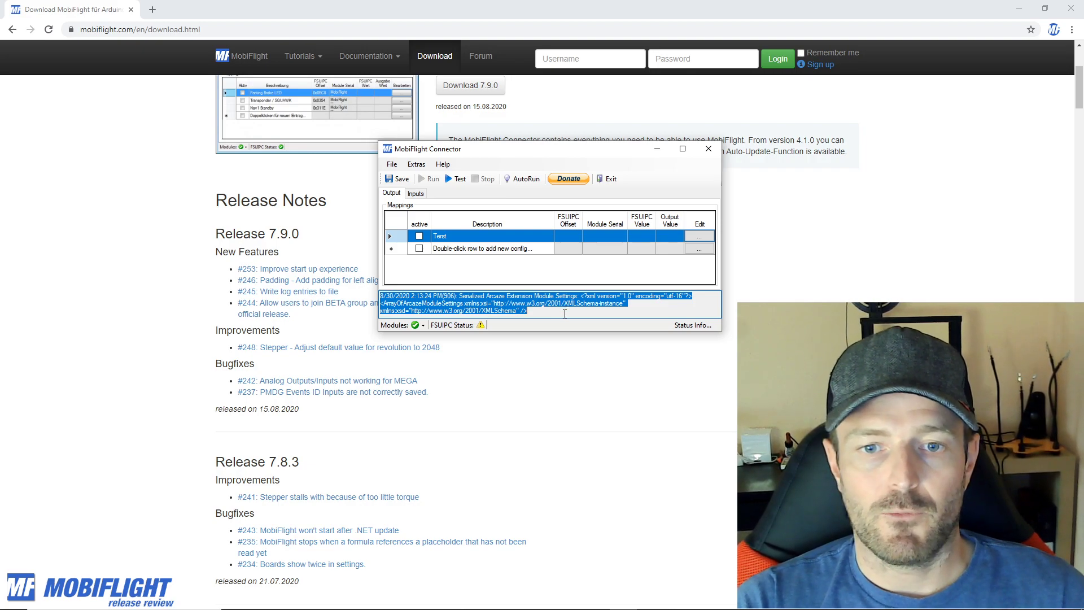
pyautogui.hotkey('alt', 'Tab')
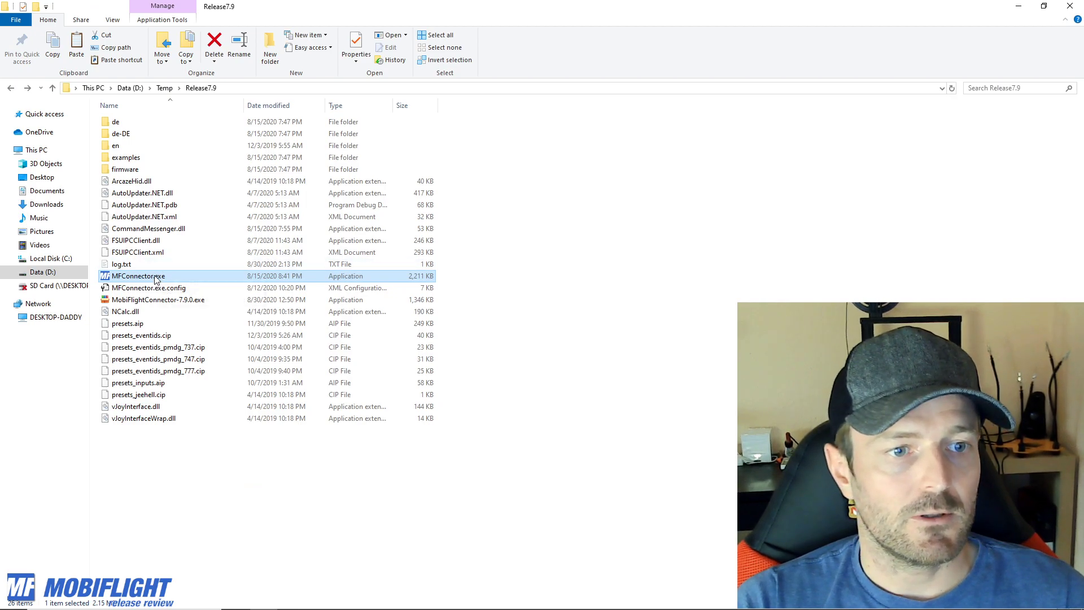
pyautogui.click(157, 267)
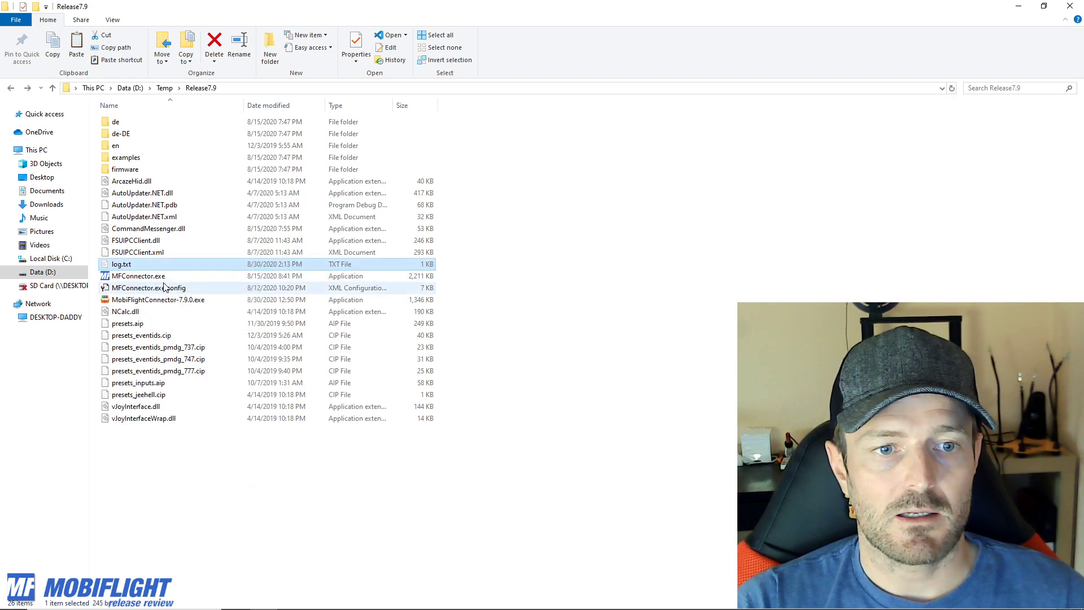
pyautogui.rightClick(188, 264)
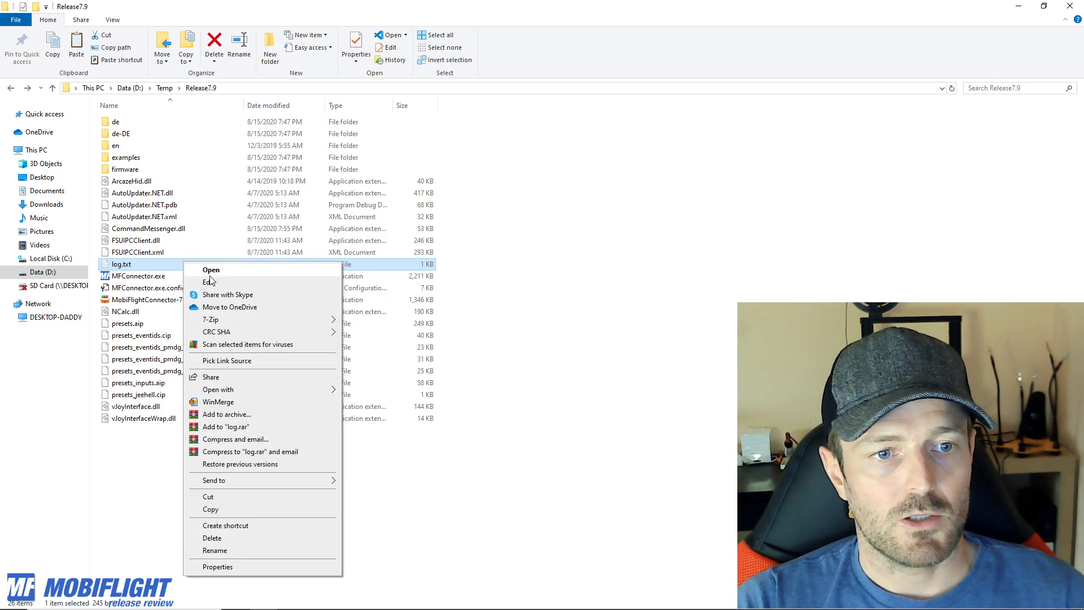
pyautogui.click(218, 282)
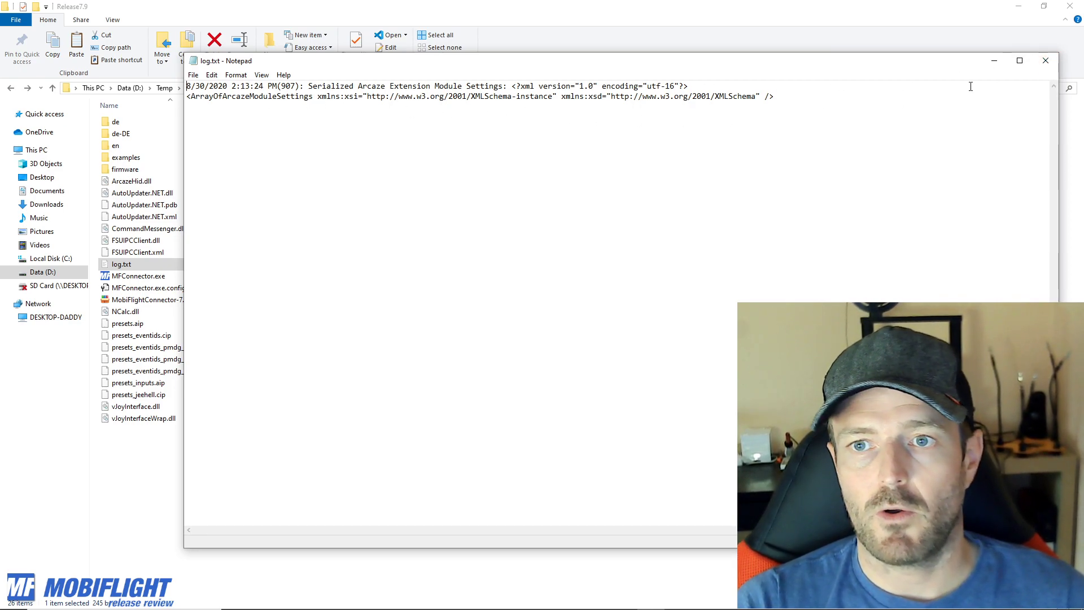
pyautogui.click(1047, 61)
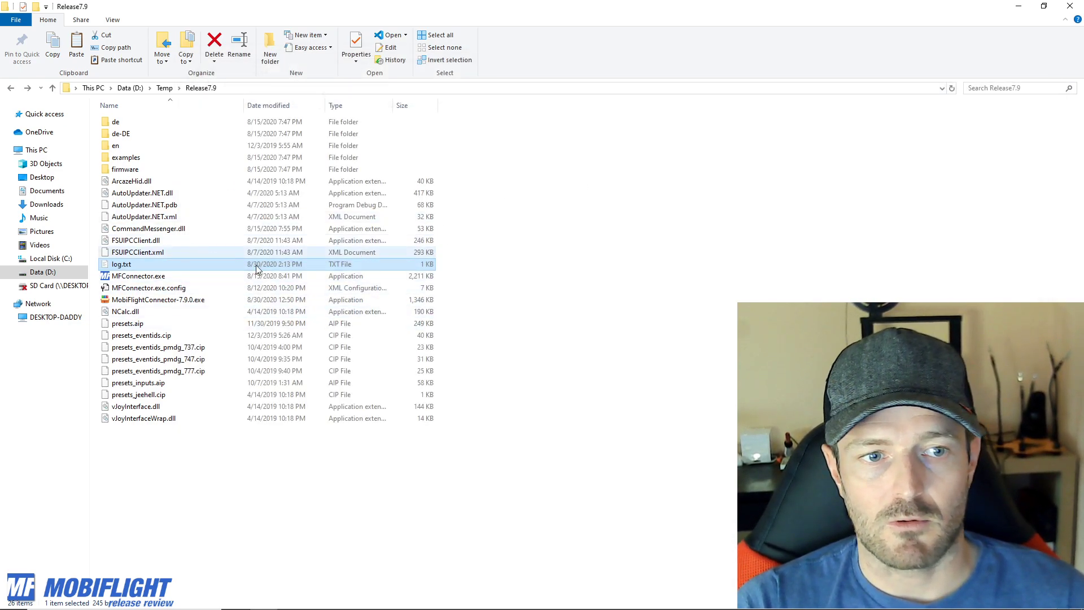
pyautogui.hotkey('alt', 'Tab')
pyautogui.hotkey('alt', 'Tab')
# Switch to Chrome's download page listing Release 7.9.0 above Release 7.8.3
pyautogui.press('Tab')
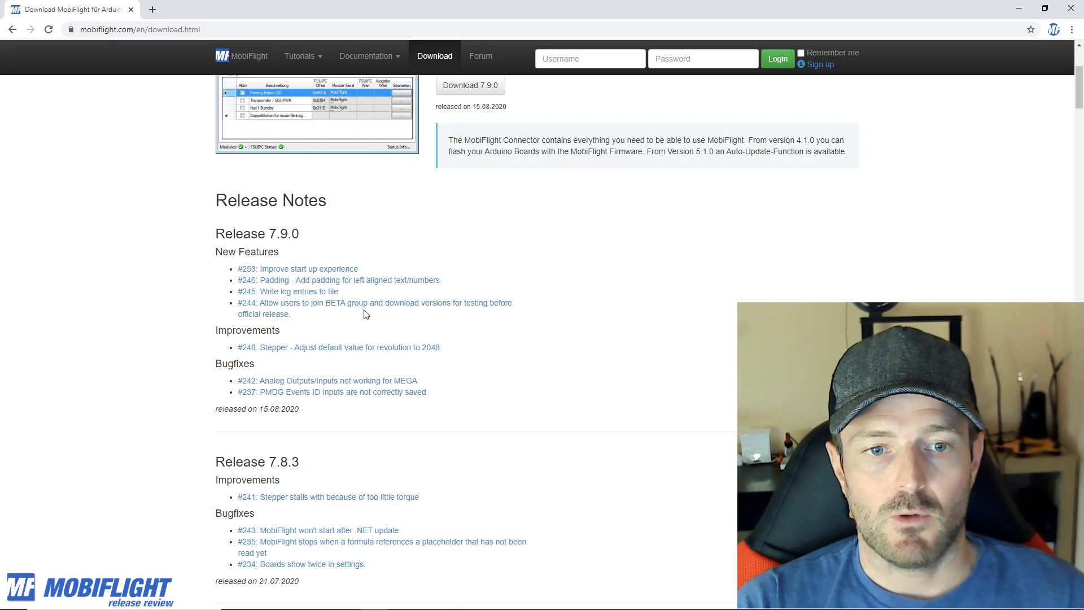
# Enable 'I would like to receive beta version updates' in Extras > Settings and confirm
pyautogui.hotkey('alt', 'Tab')
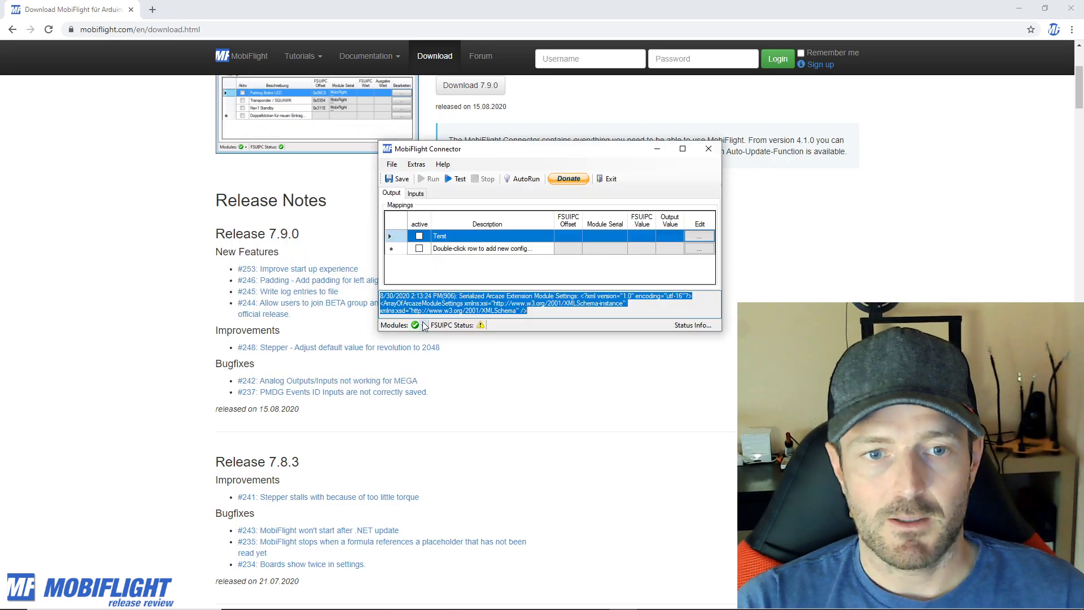
pyautogui.click(413, 166)
pyautogui.click(435, 193)
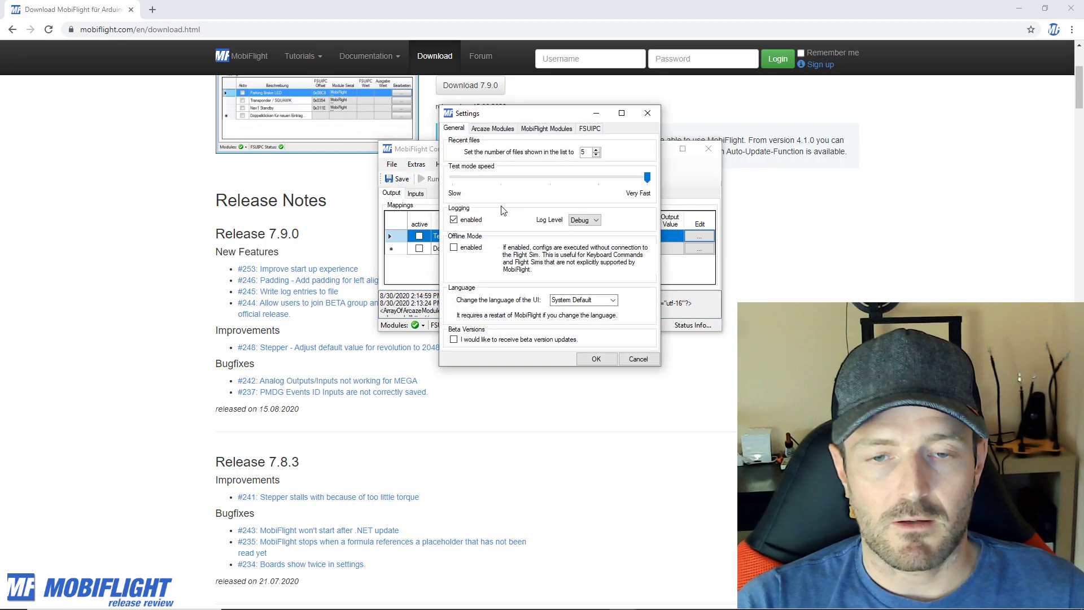
pyautogui.click(456, 338)
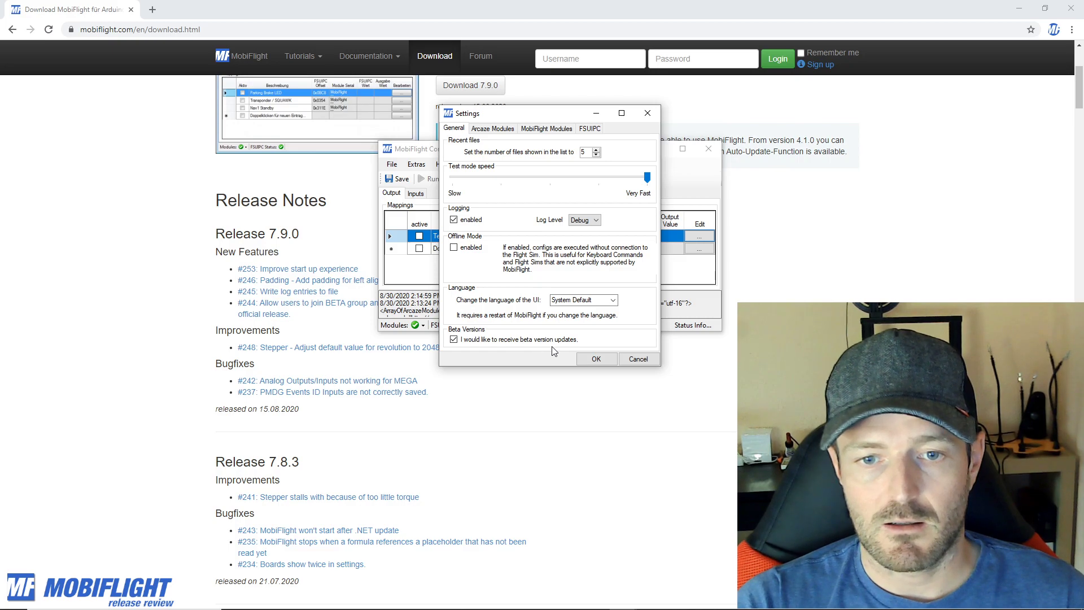
pyautogui.click(596, 359)
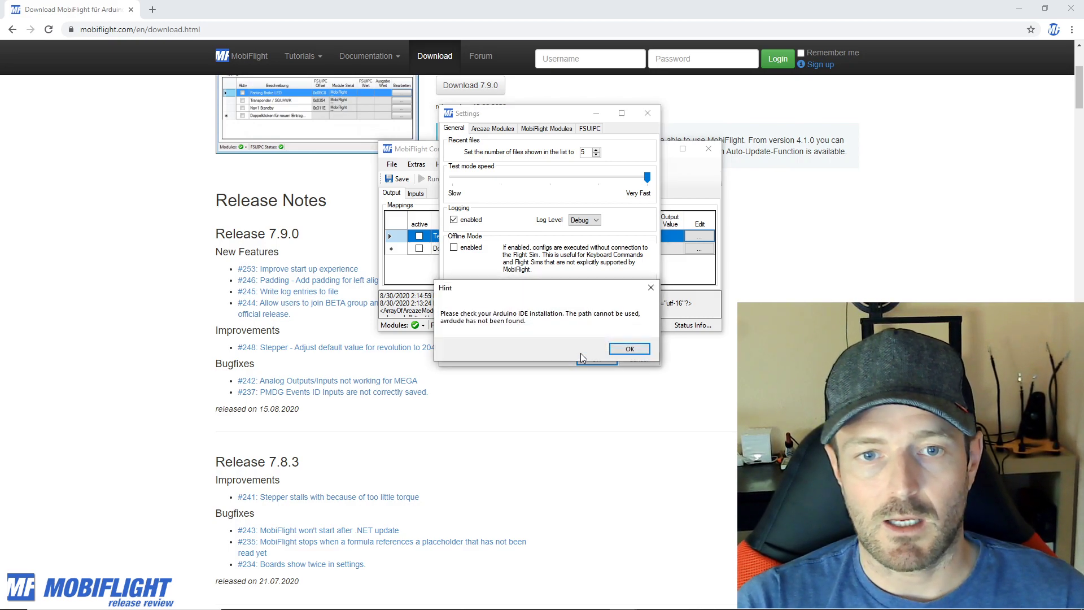
pyautogui.click(628, 353)
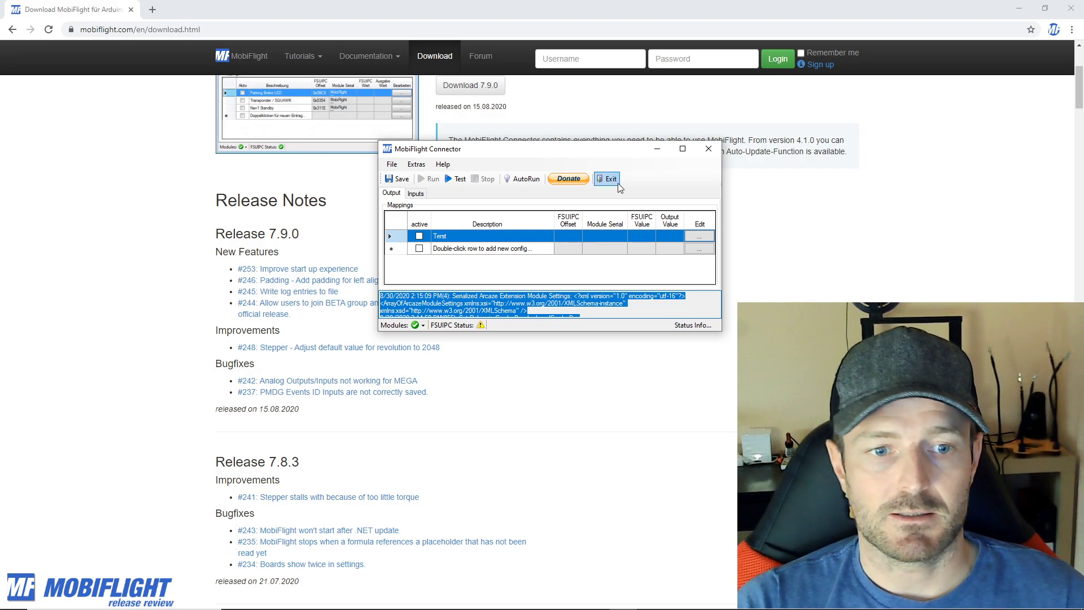
pyautogui.click(171, 343)
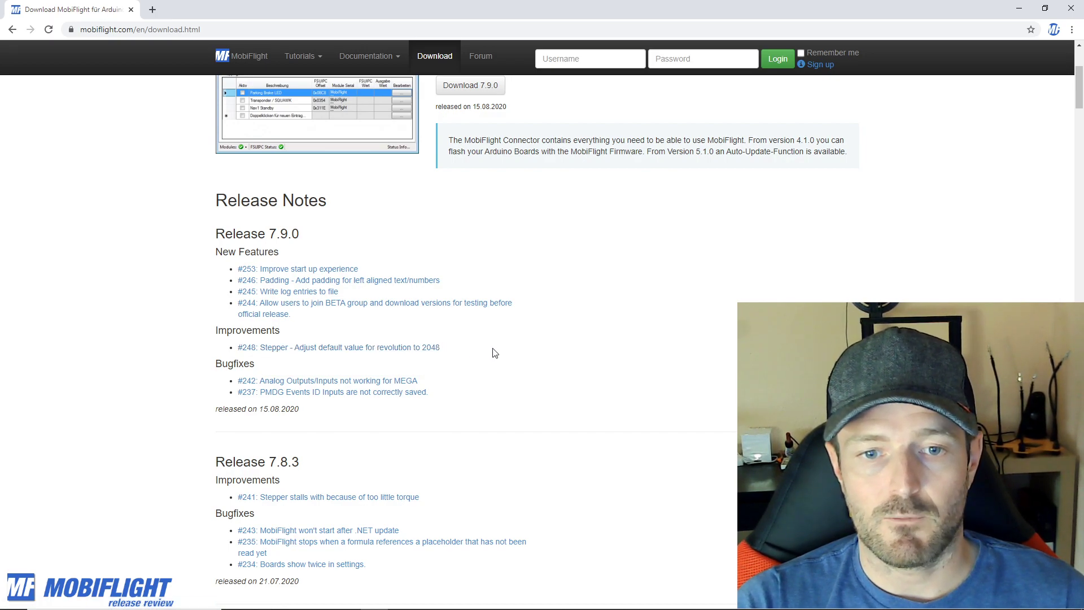
pyautogui.hotkey('alt', 'Tab')
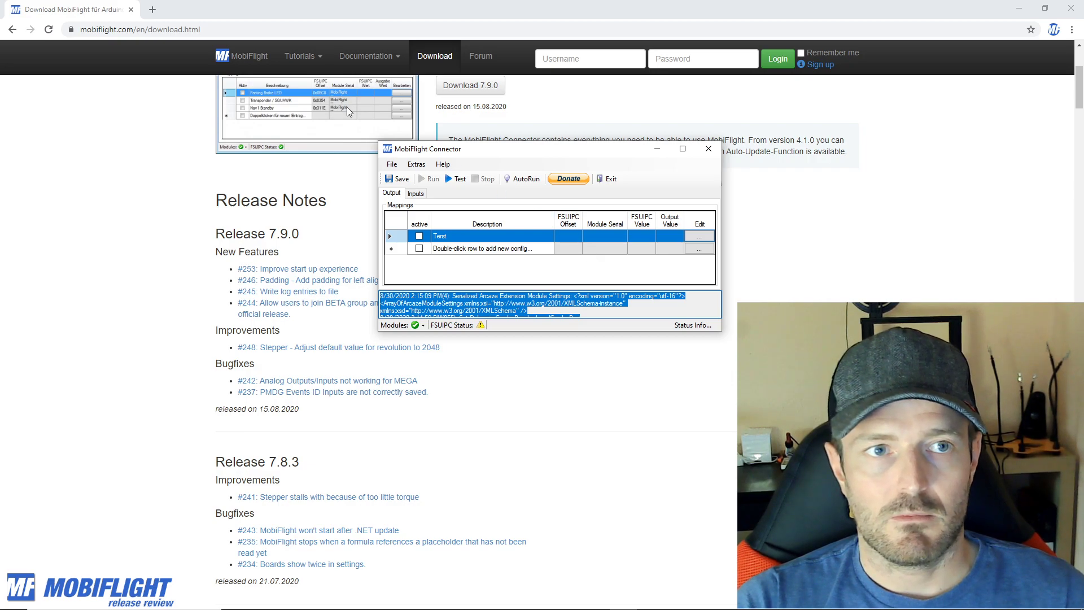
# Search Google for 'stepper arduino 28byj-48' in a new tab, then return to MobiFlight Connector
pyautogui.click(152, 10)
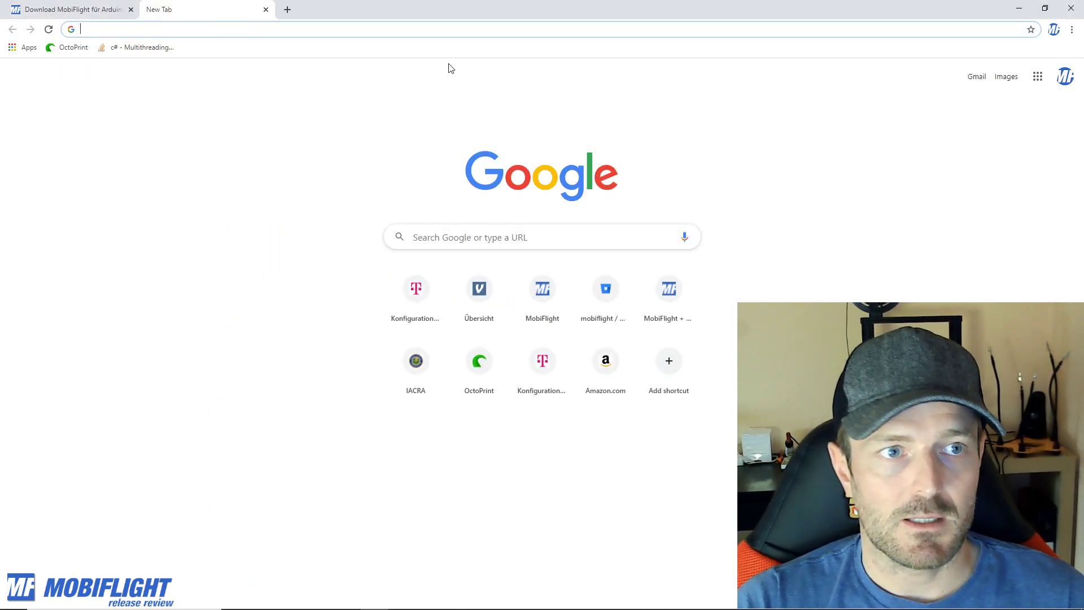
pyautogui.click(462, 243)
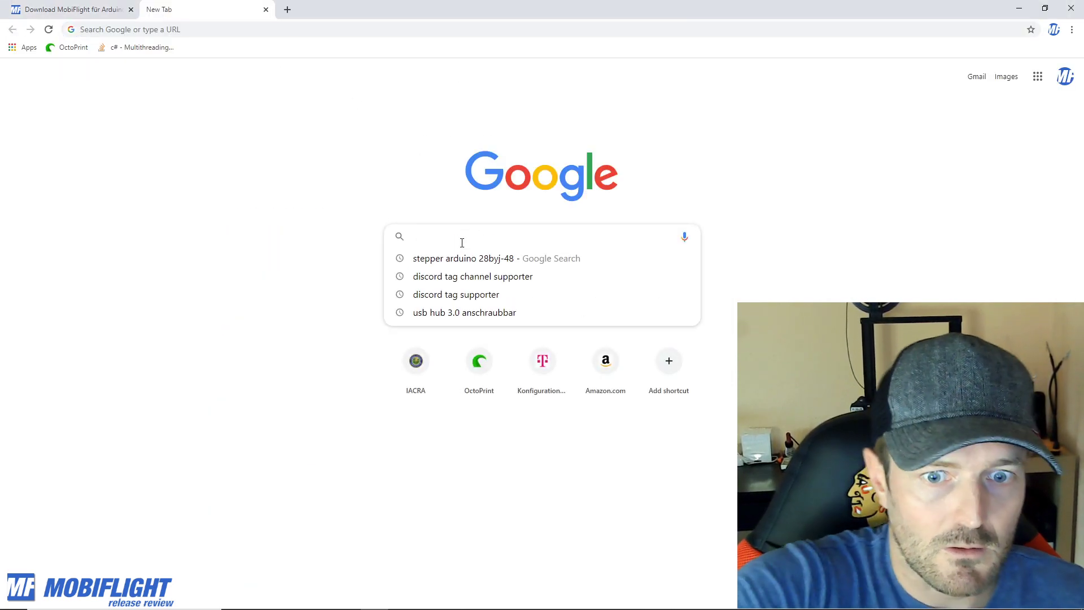
pyautogui.click(476, 270)
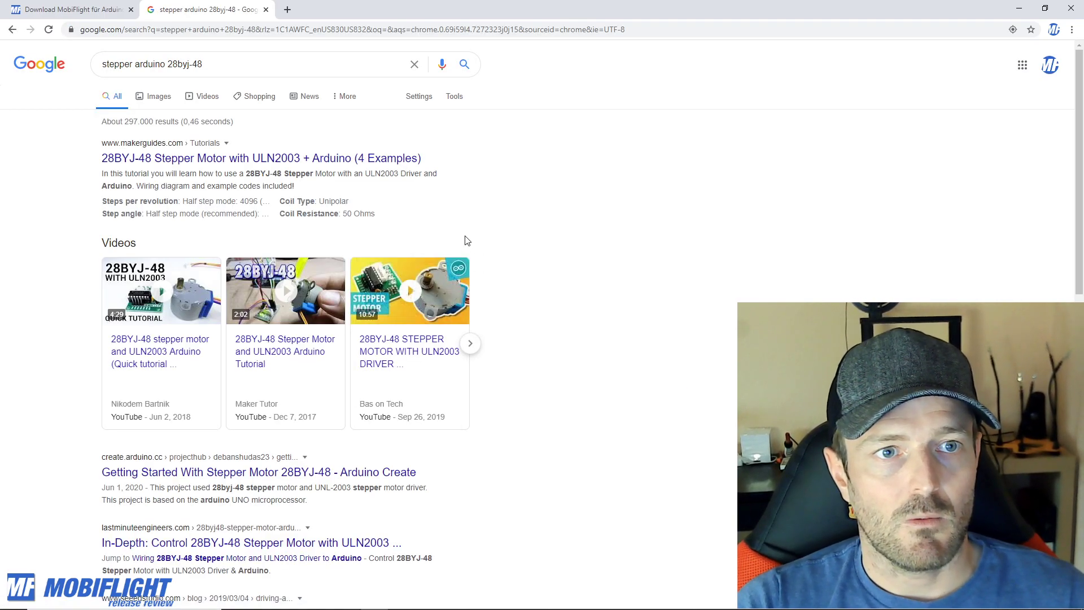
pyautogui.hotkey('alt', 'Tab')
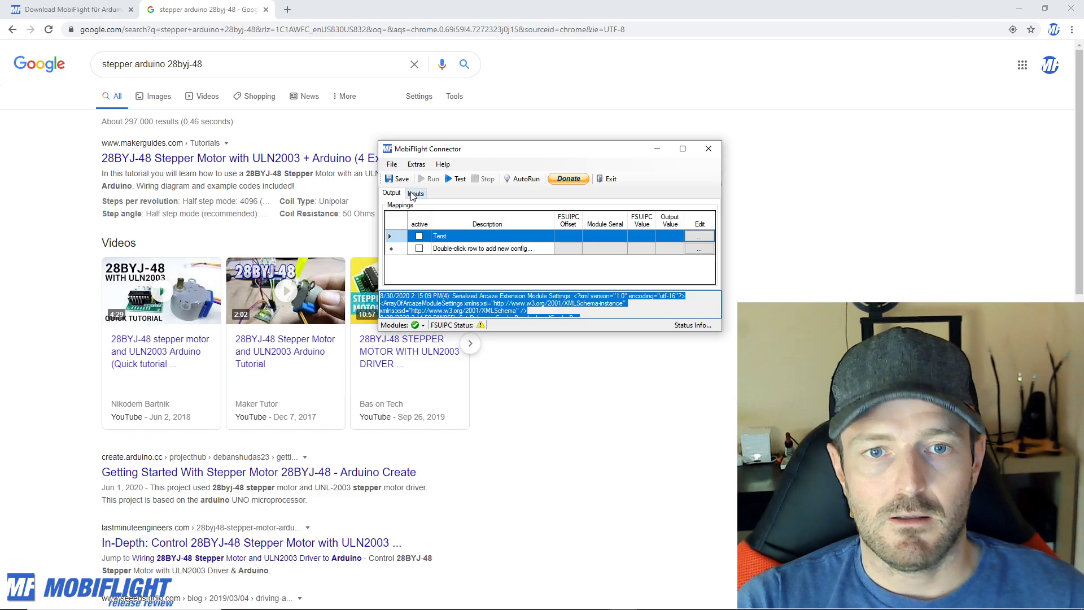
pyautogui.click(700, 236)
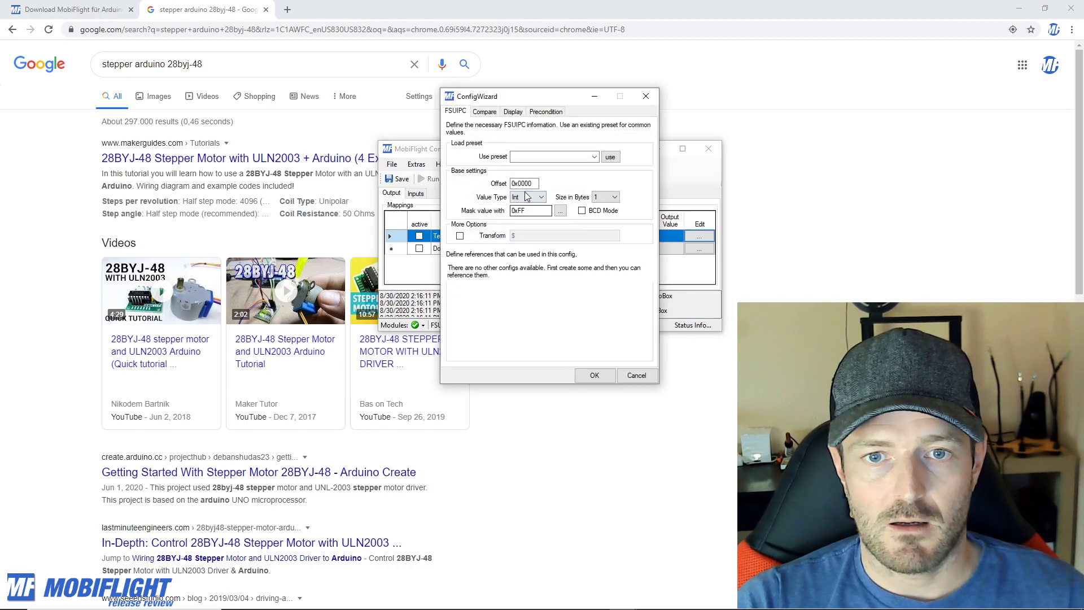
pyautogui.click(513, 111)
pyautogui.click(539, 156)
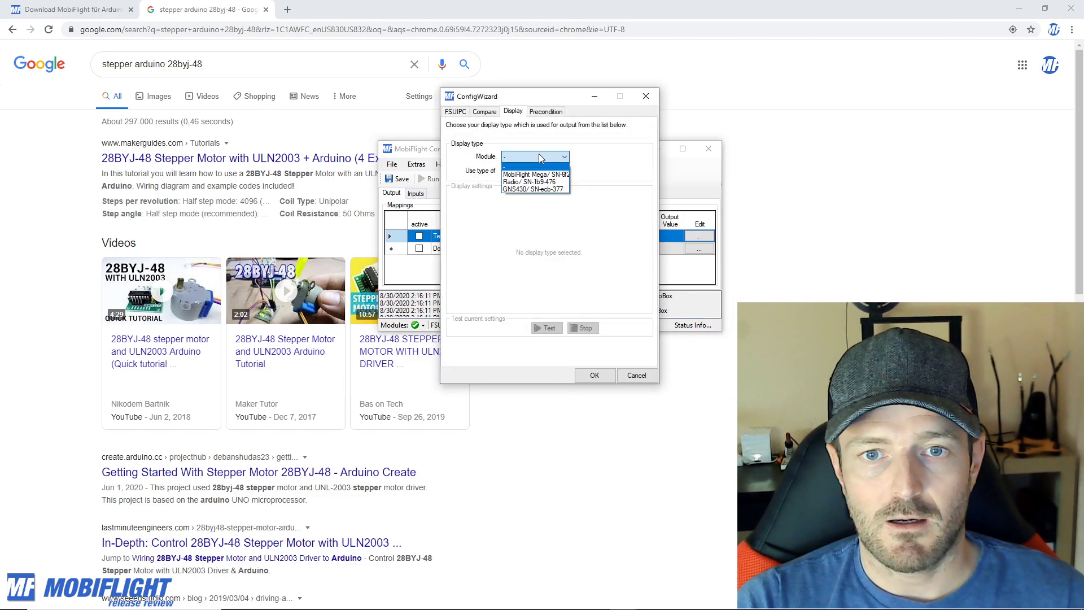
pyautogui.click(535, 174)
pyautogui.click(536, 170)
pyautogui.click(535, 198)
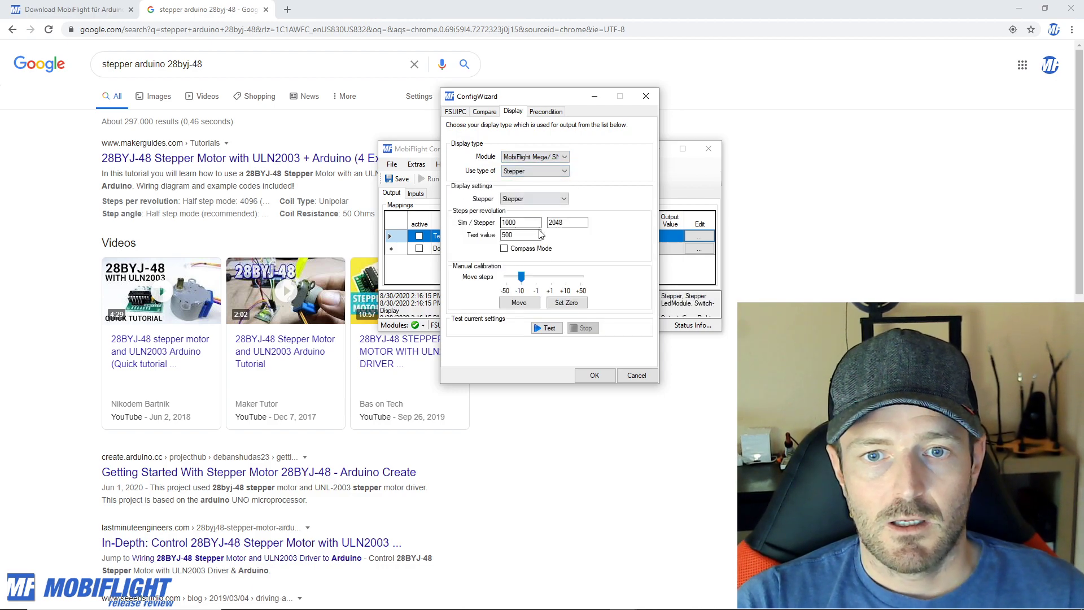
pyautogui.doubleClick(556, 222)
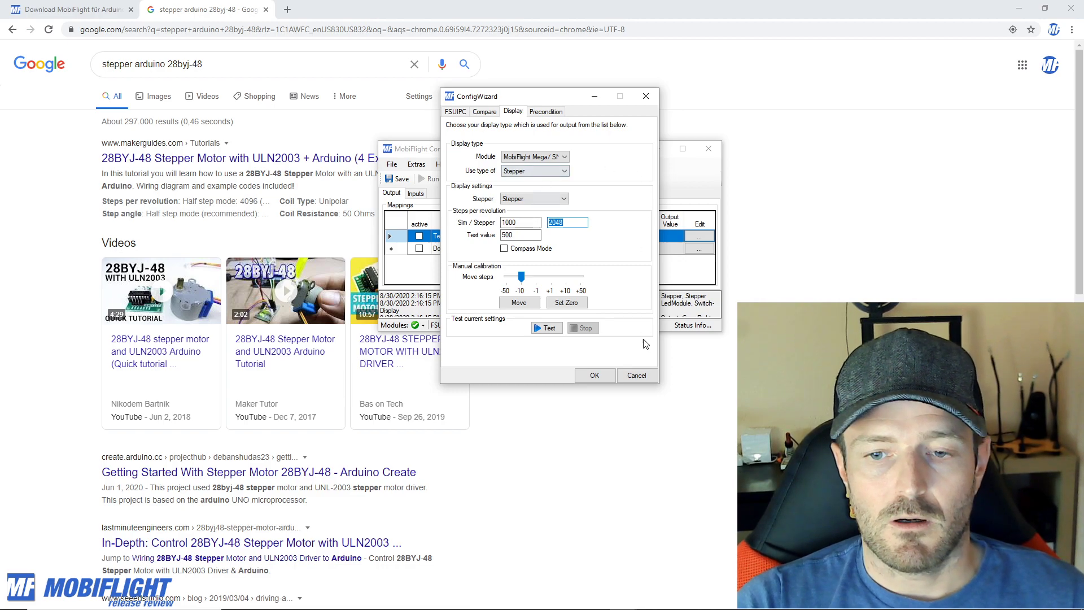
pyautogui.click(636, 375)
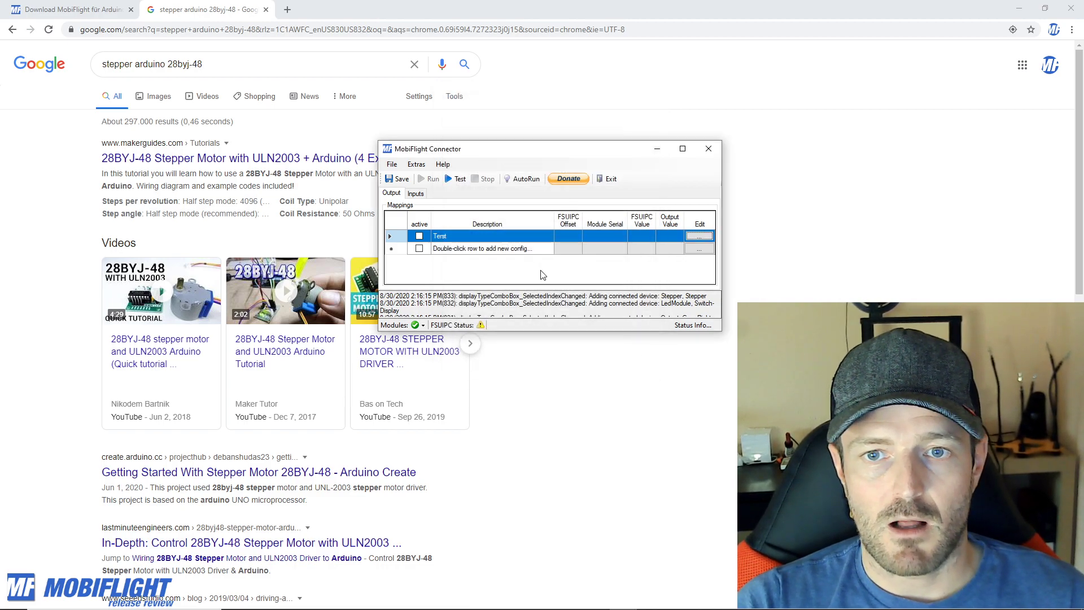
# Return to the download page tab and open bugfix #242, Analog Outputs/Inputs not working for MEGA
pyautogui.hotkey('alt', 'Tab')
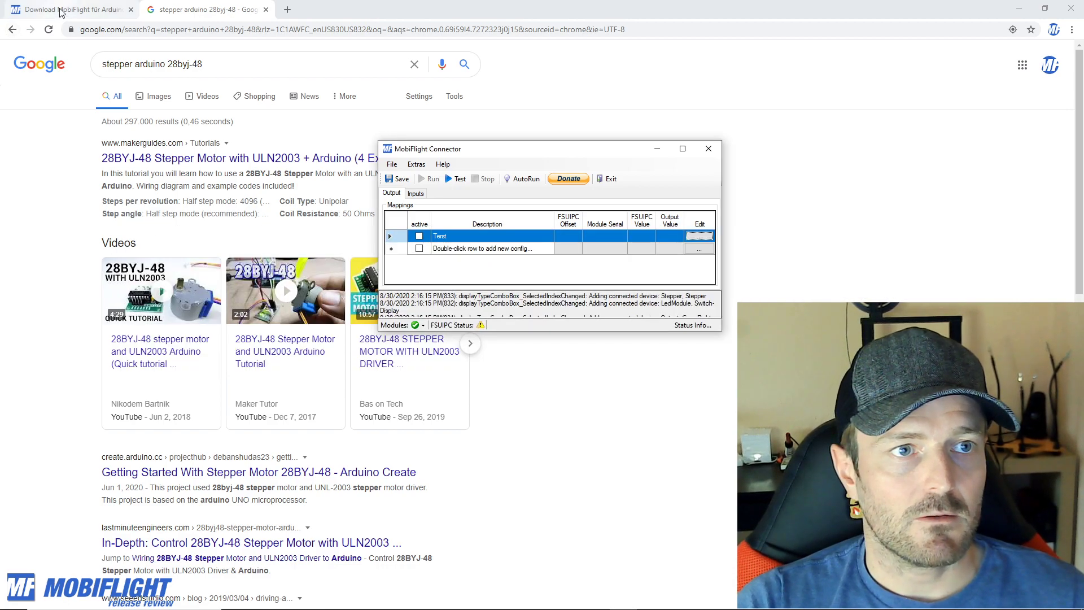
pyautogui.click(134, 11)
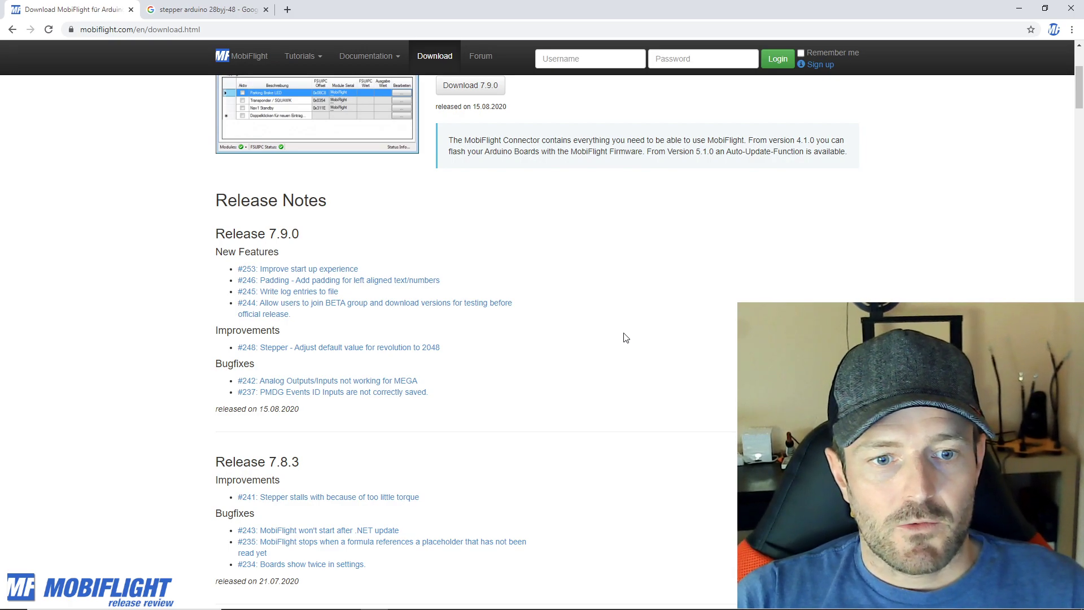
pyautogui.scroll(-3, 633, 350)
pyautogui.scroll(-2, 350, 429)
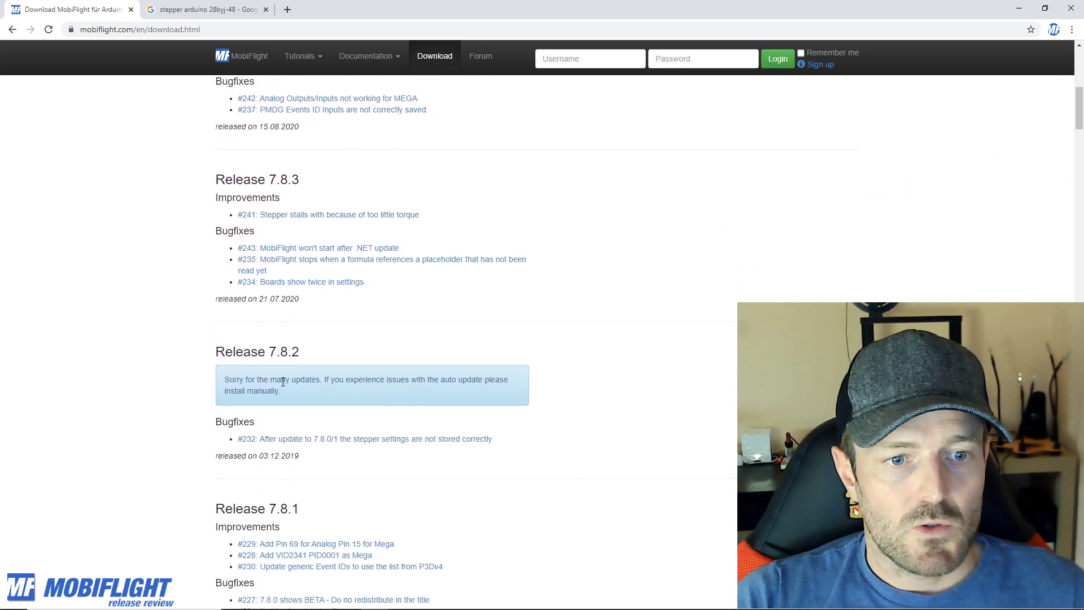
pyautogui.scroll(-1, 308, 443)
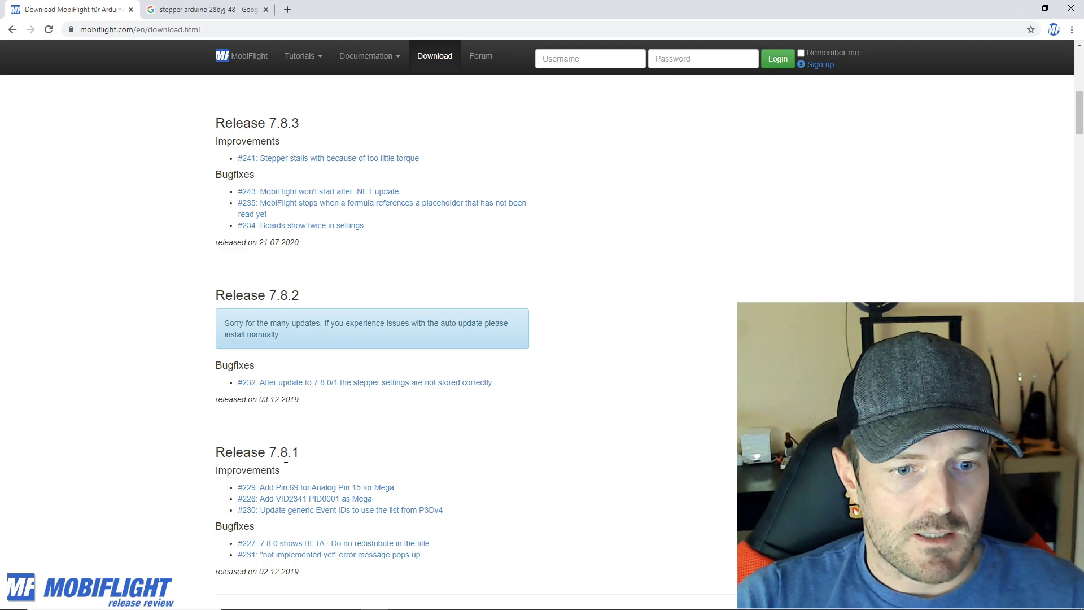
pyautogui.scroll(8, 480, 475)
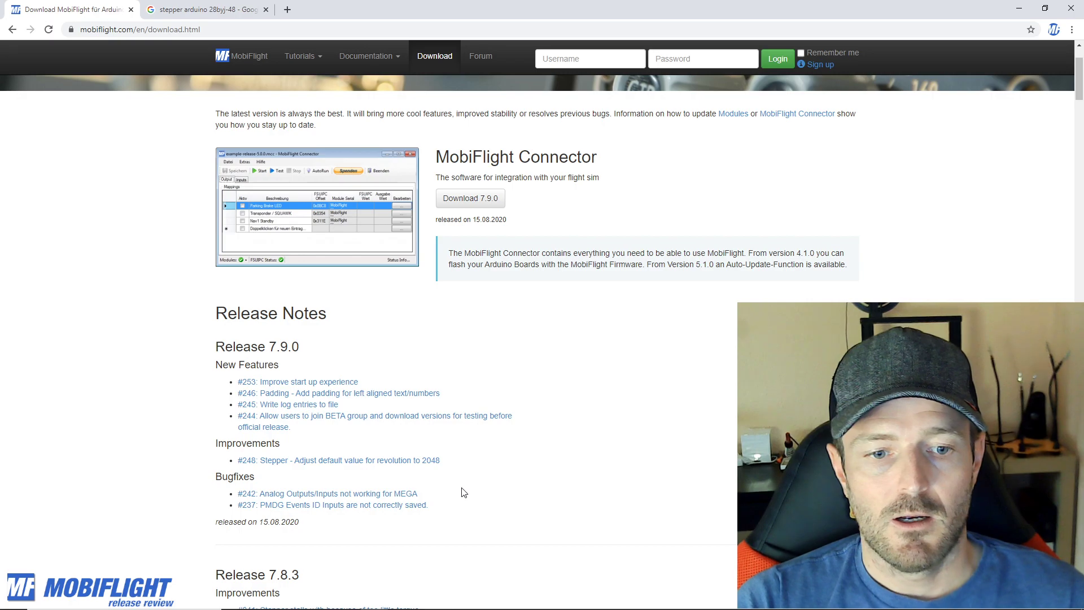
pyautogui.click(391, 495)
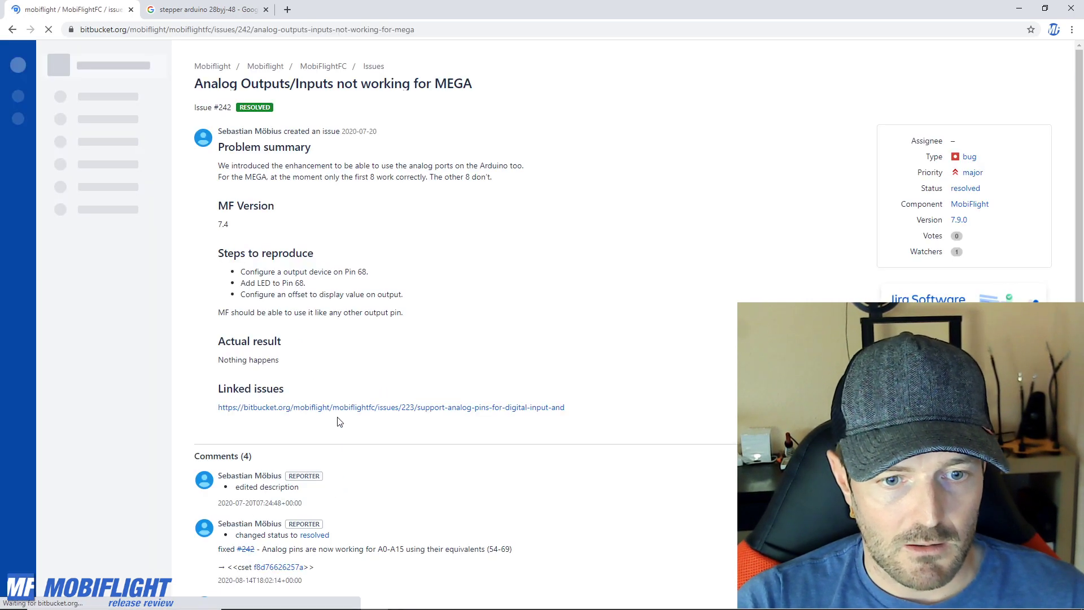
# Open linked issue #223 and highlight pin mappings 54/A0 and 69/A15 in its description
pyautogui.click(342, 407)
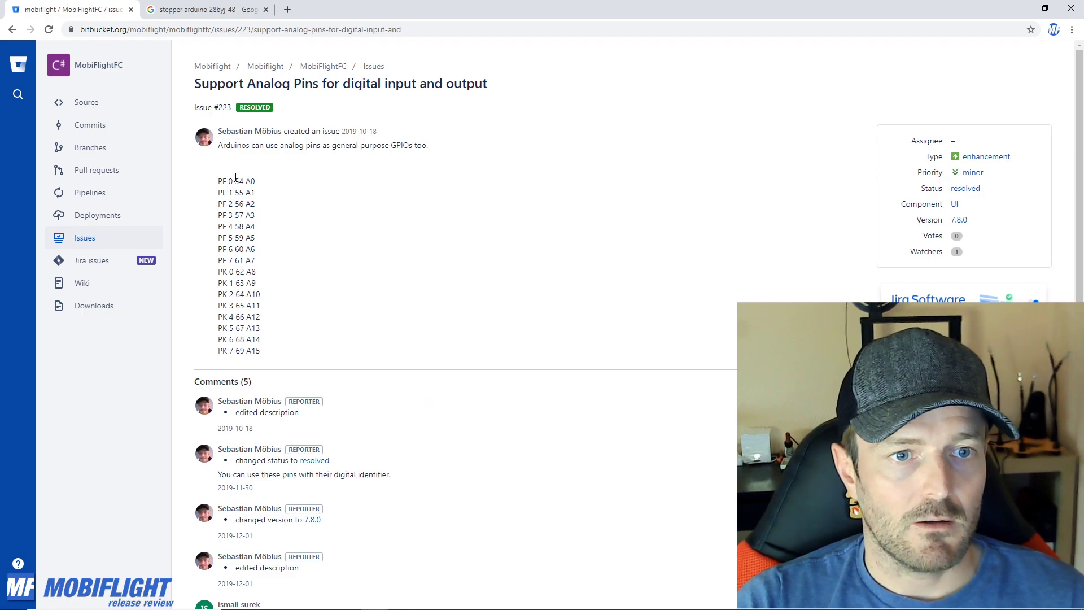
pyautogui.moveTo(241, 178); pyautogui.dragTo(247, 180)
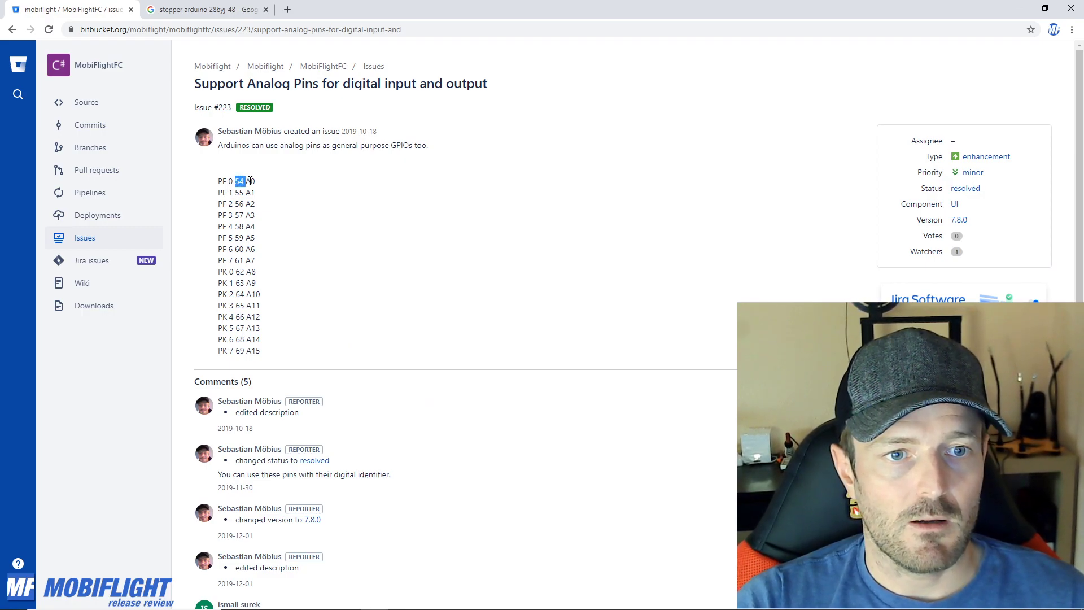
pyautogui.doubleClick(250, 181)
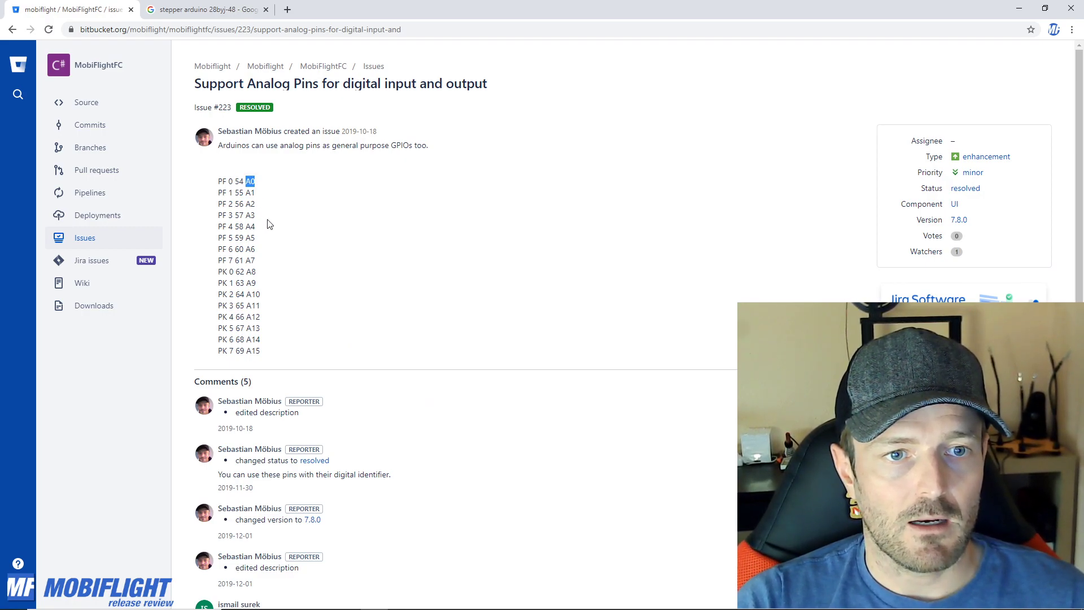
pyautogui.doubleClick(250, 350)
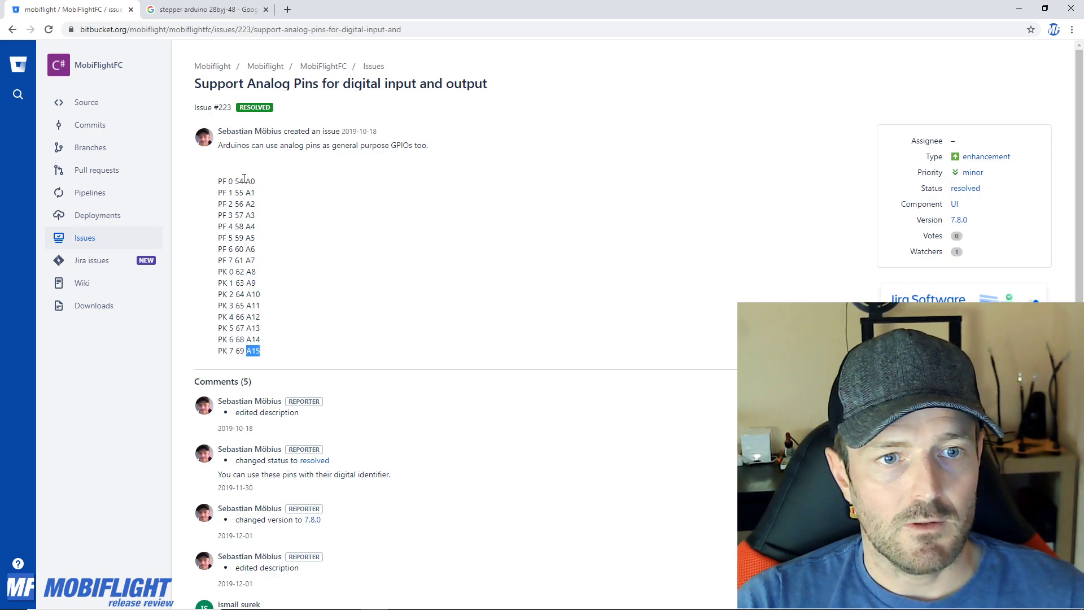
pyautogui.moveTo(236, 179); pyautogui.dragTo(241, 179)
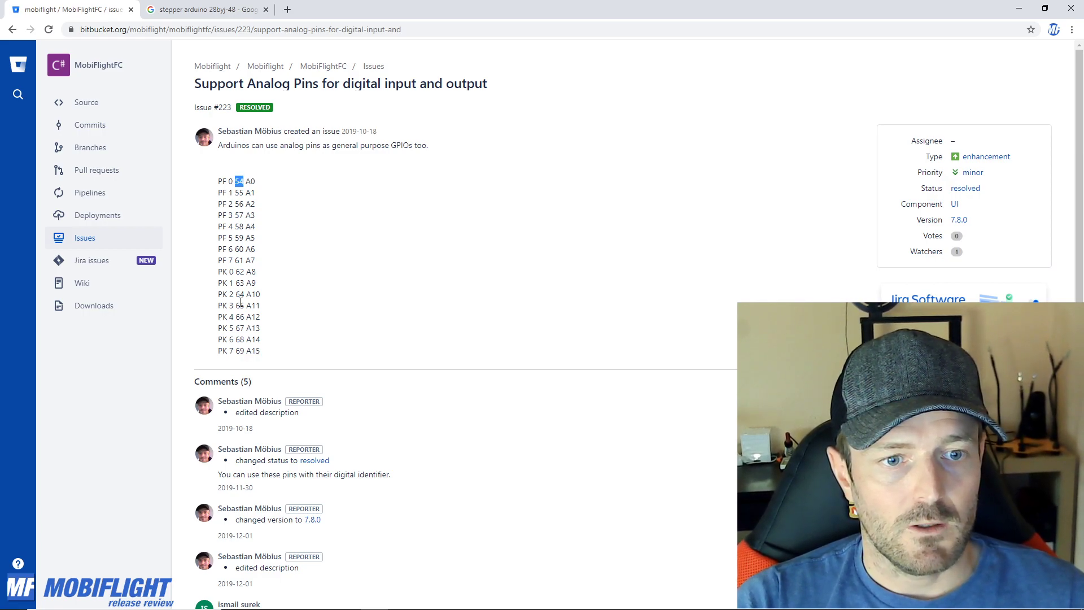
pyautogui.moveTo(234, 350); pyautogui.dragTo(238, 351)
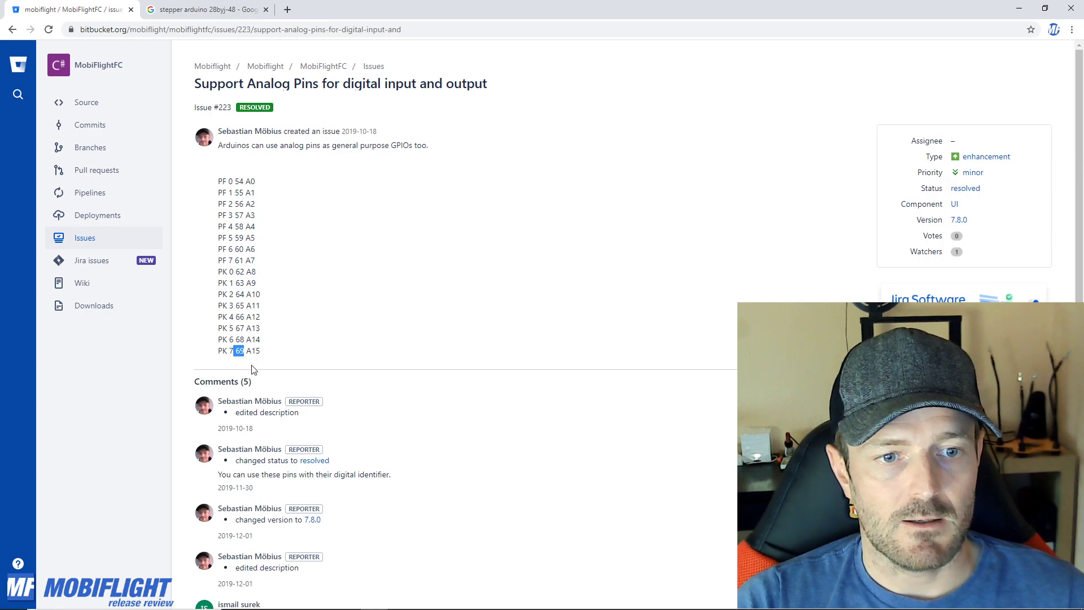
pyautogui.click(320, 345)
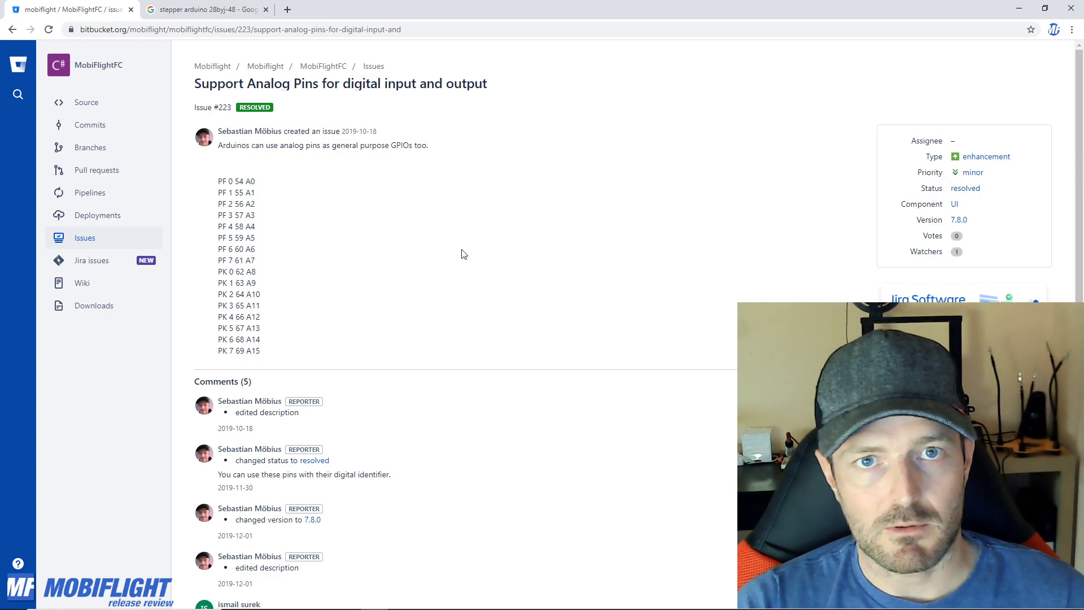
# Go back from Bitbucket to the 7.9.0 release notes, then bring Connector with its Terst mapping forward
pyautogui.hotkey('alt', 'Tab')
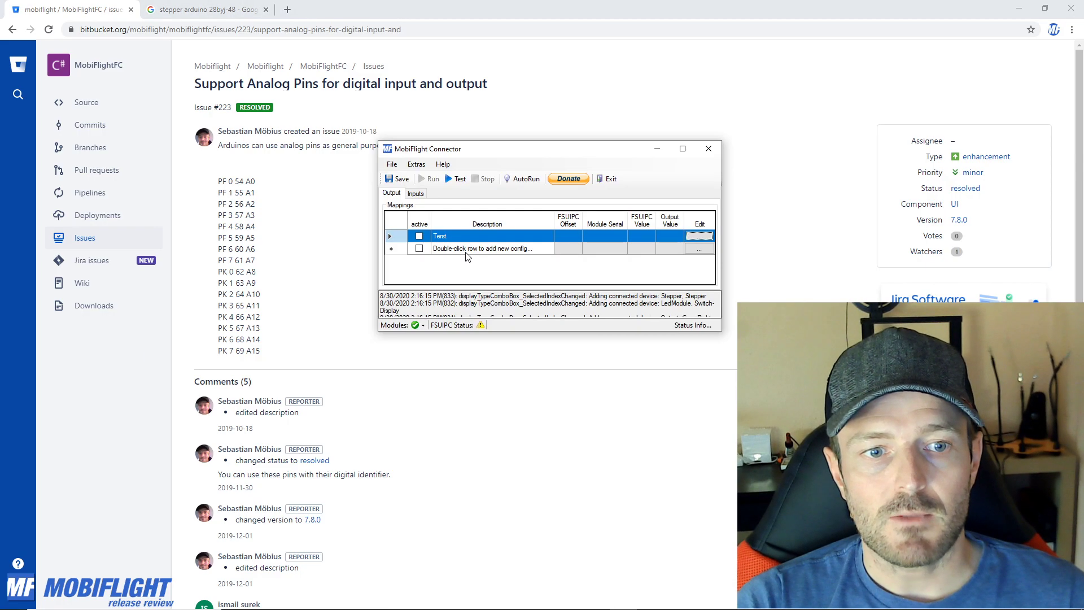
pyautogui.hotkey('alt', 'Tab')
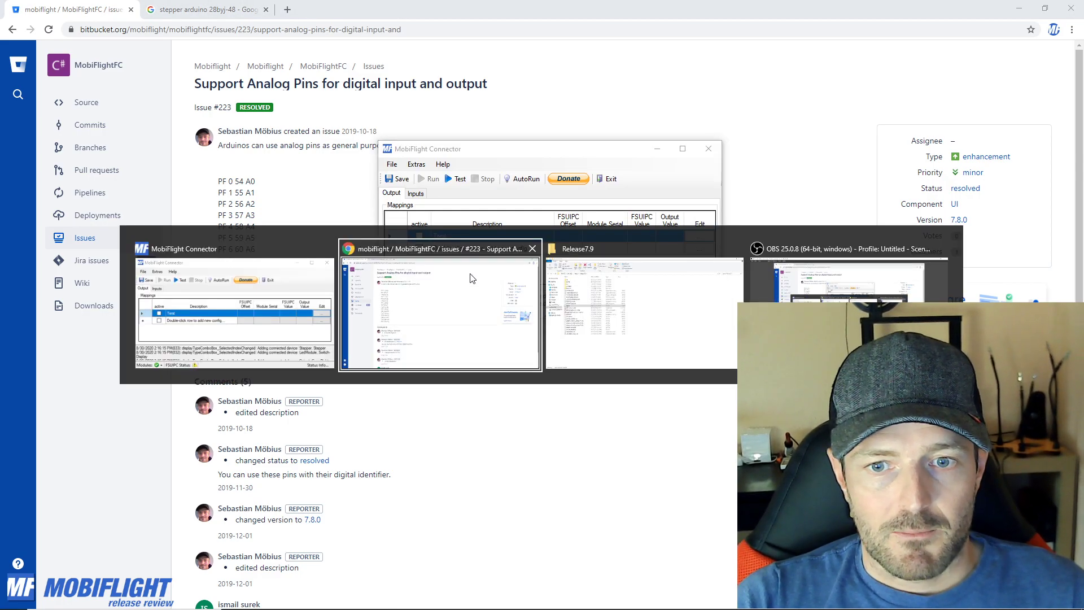
pyautogui.hotkey('alt', 'Left')
pyautogui.hotkey('alt', 'Left')
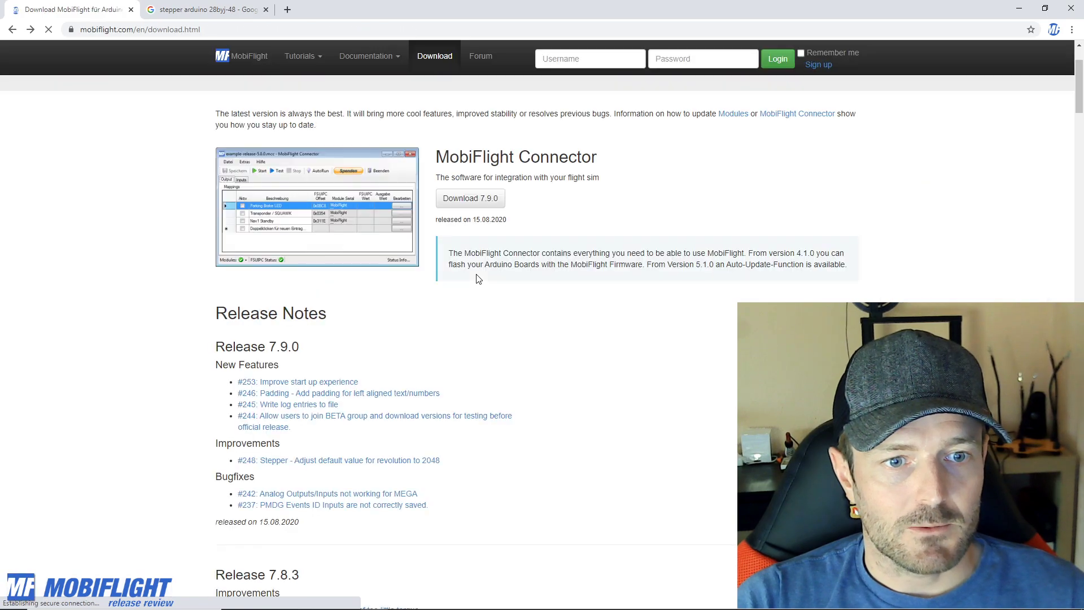
pyautogui.scroll(-2, 509, 322)
pyautogui.scroll(2, 485, 430)
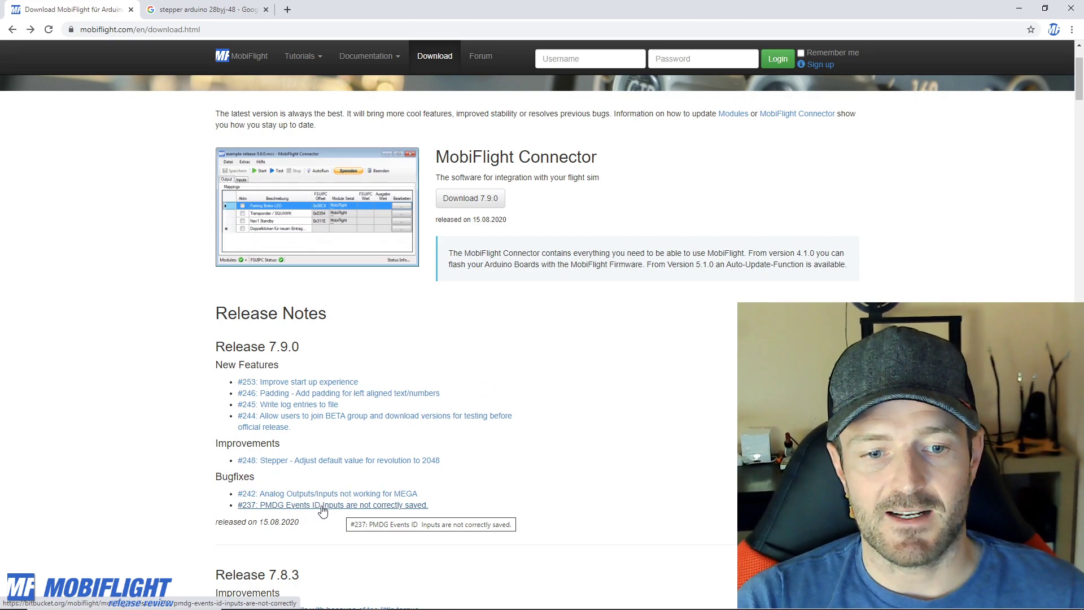
pyautogui.hotkey('alt', 'Tab')
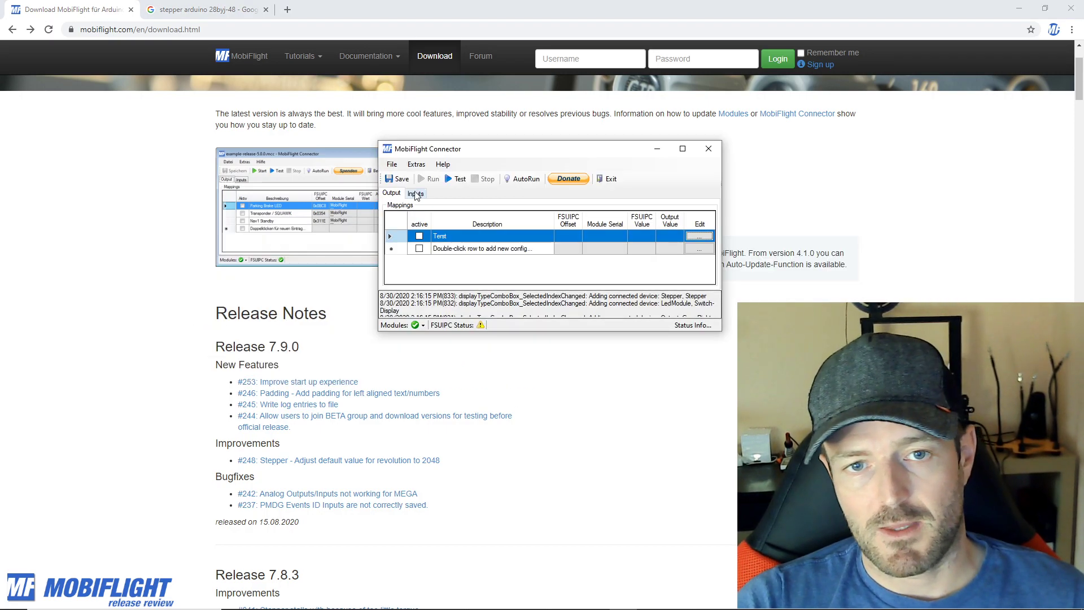
# Add a new input configuration row named 'Test' in the Inputs list
pyautogui.click(415, 194)
pyautogui.click(459, 231)
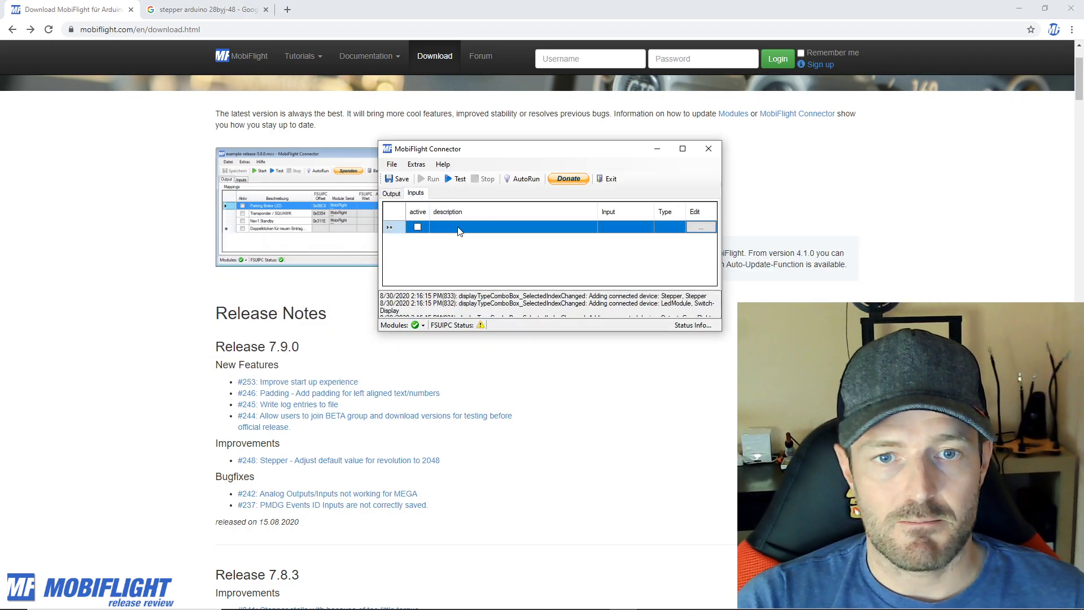
pyautogui.click(458, 227)
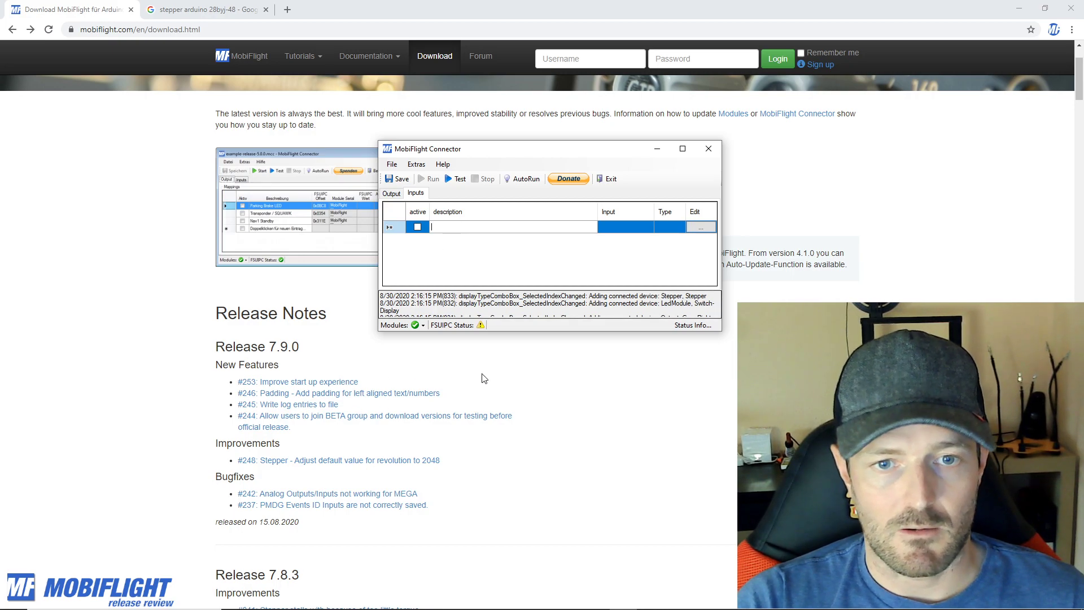
pyautogui.write('Test')
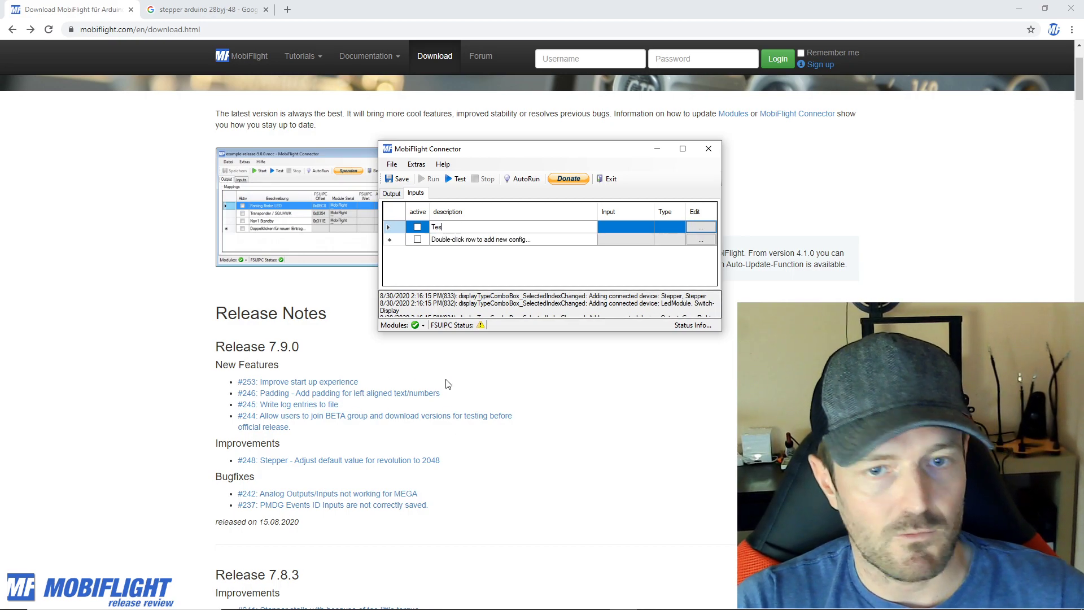
# Assign the Test input to the Gear-Up button on the MobiFlight Mega module
pyautogui.click(700, 228)
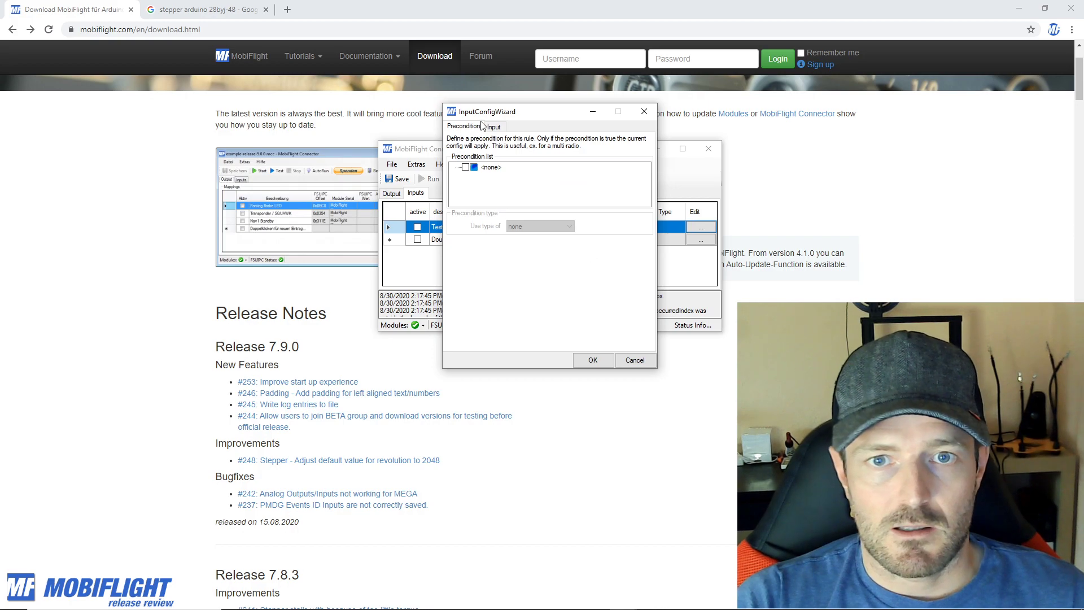
pyautogui.click(494, 126)
pyautogui.click(534, 170)
pyautogui.click(535, 189)
pyautogui.click(535, 185)
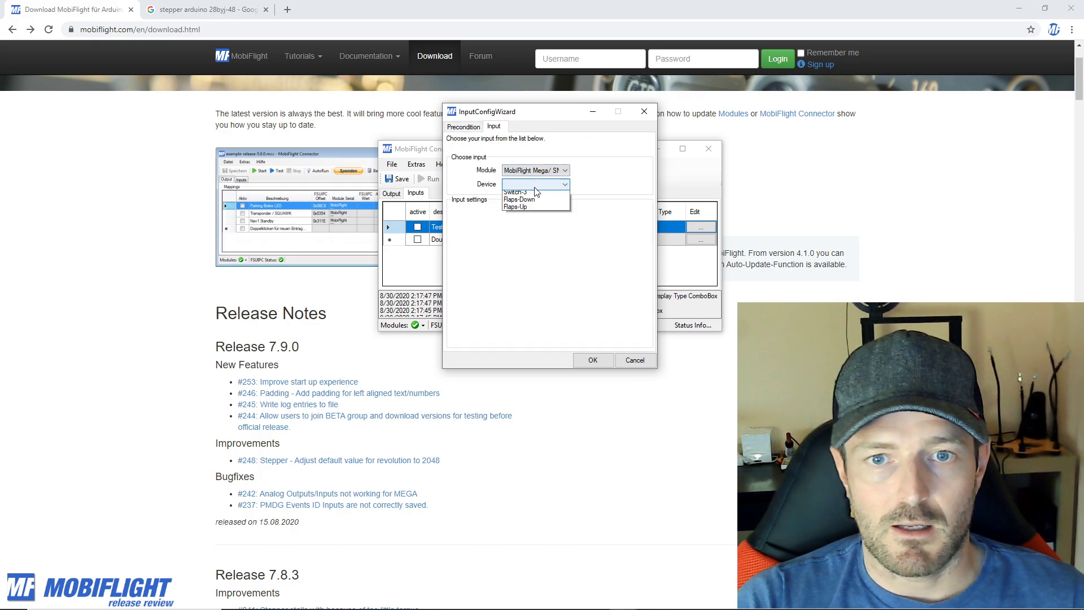
pyautogui.click(536, 197)
# Make Gear-Up send the PMDG B777 event EVT_OH_HYD_AIR2 (69669) and save it
pyautogui.click(545, 227)
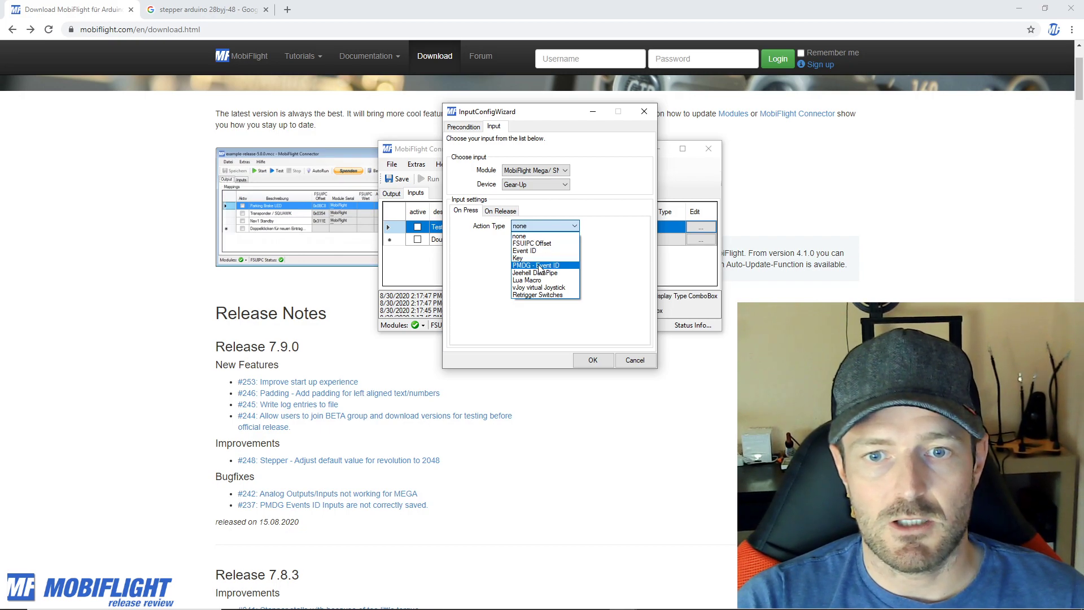
pyautogui.click(540, 268)
pyautogui.click(491, 250)
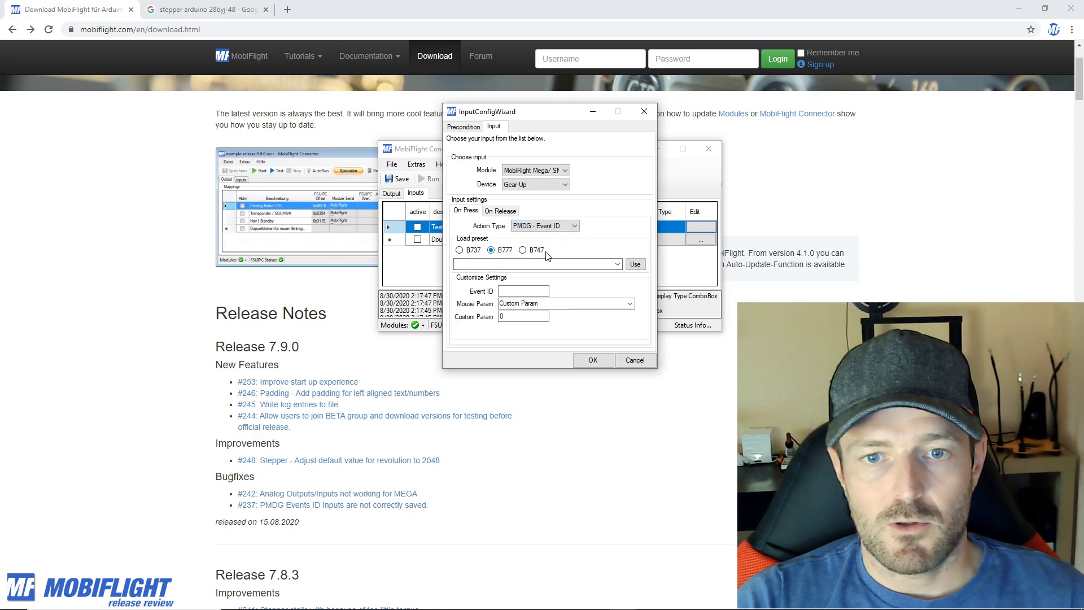
pyautogui.click(588, 263)
pyautogui.click(536, 286)
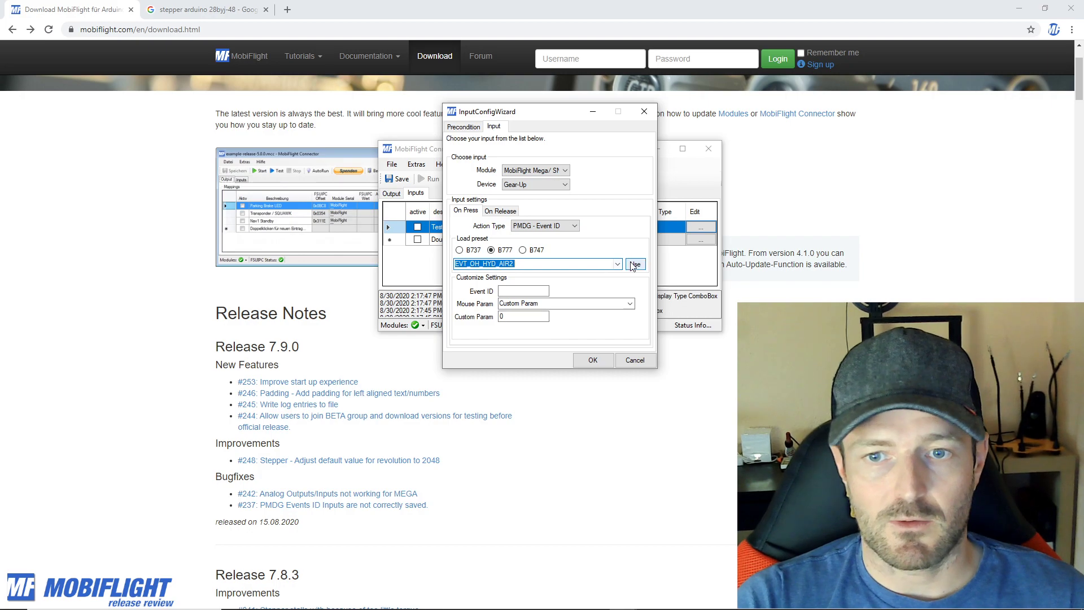
pyautogui.click(634, 265)
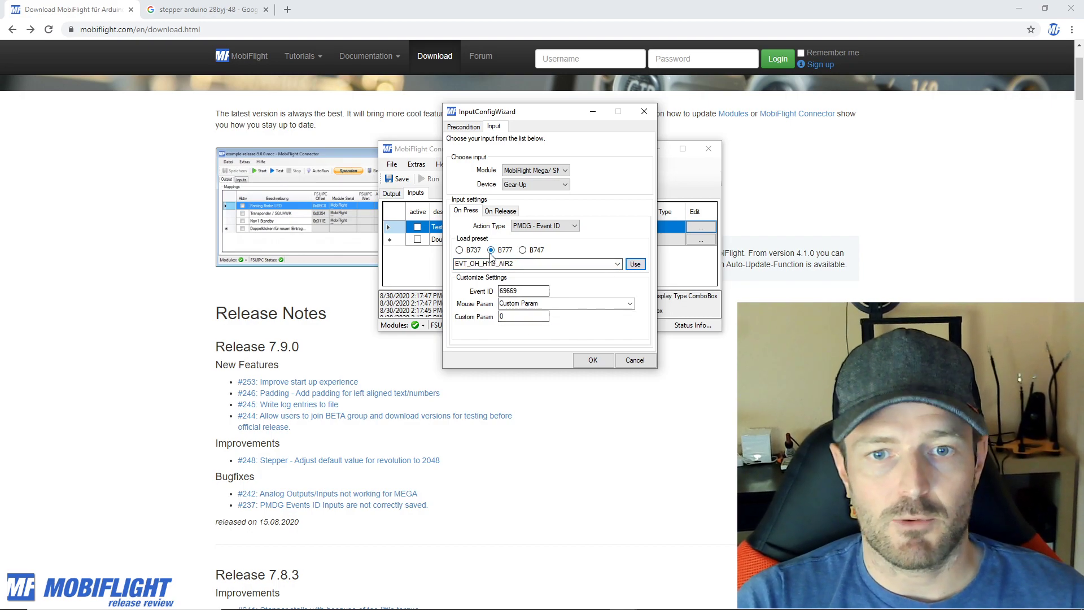
pyautogui.click(593, 360)
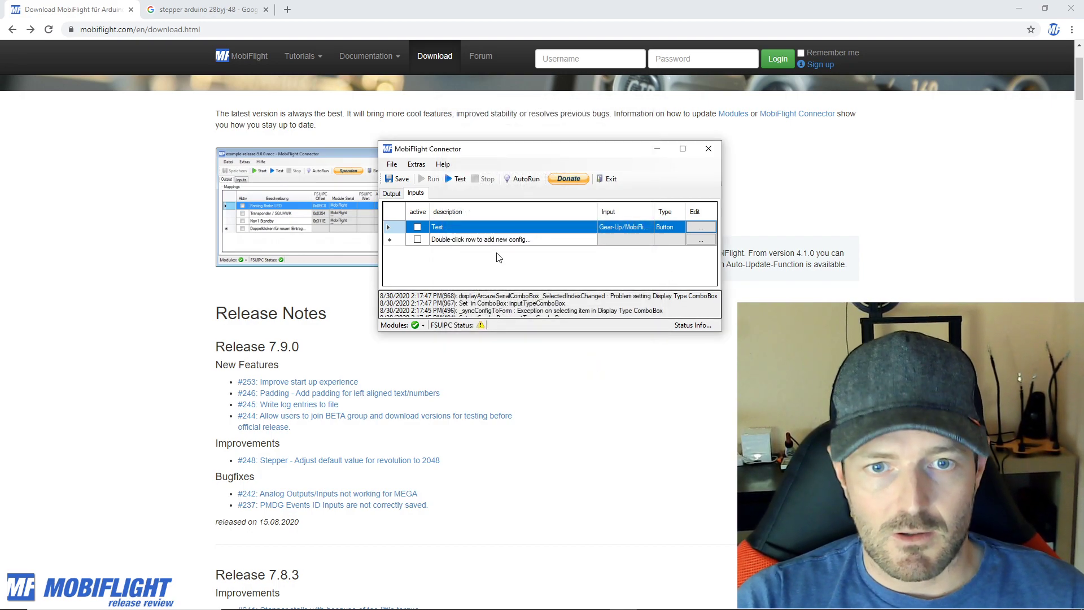
# Reopen the Test input to confirm the event saved, then quit MobiFlight Connector
pyautogui.click(599, 238)
pyautogui.click(697, 228)
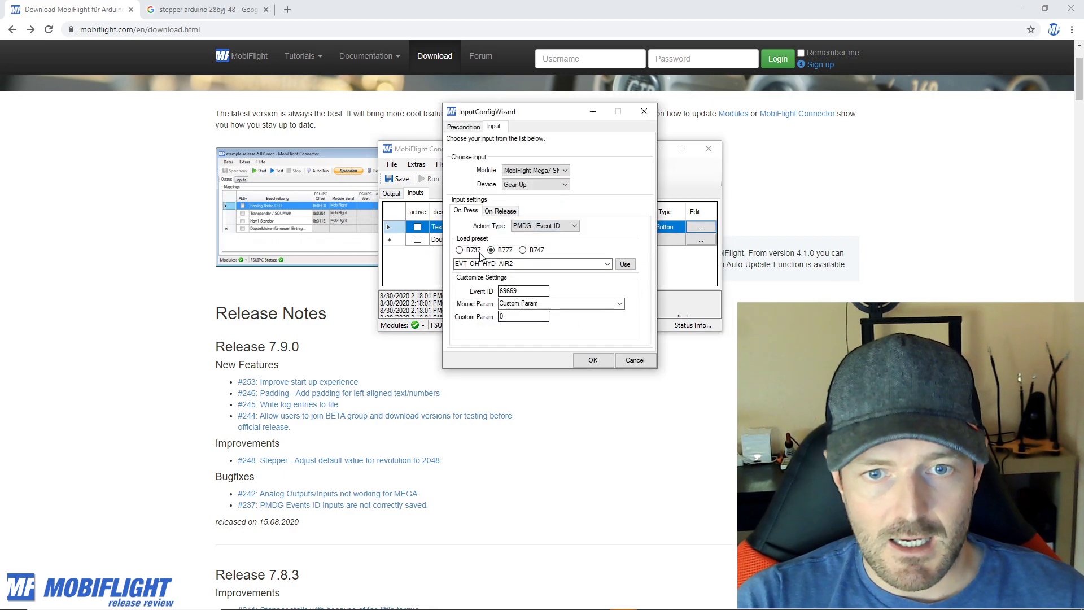
pyautogui.click(647, 360)
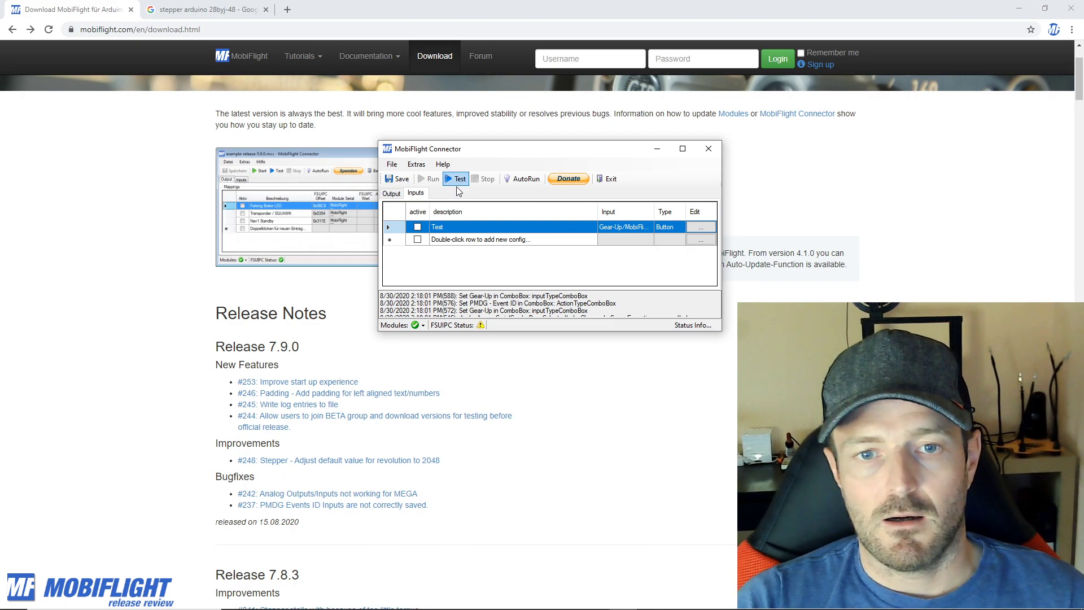
pyautogui.click(609, 180)
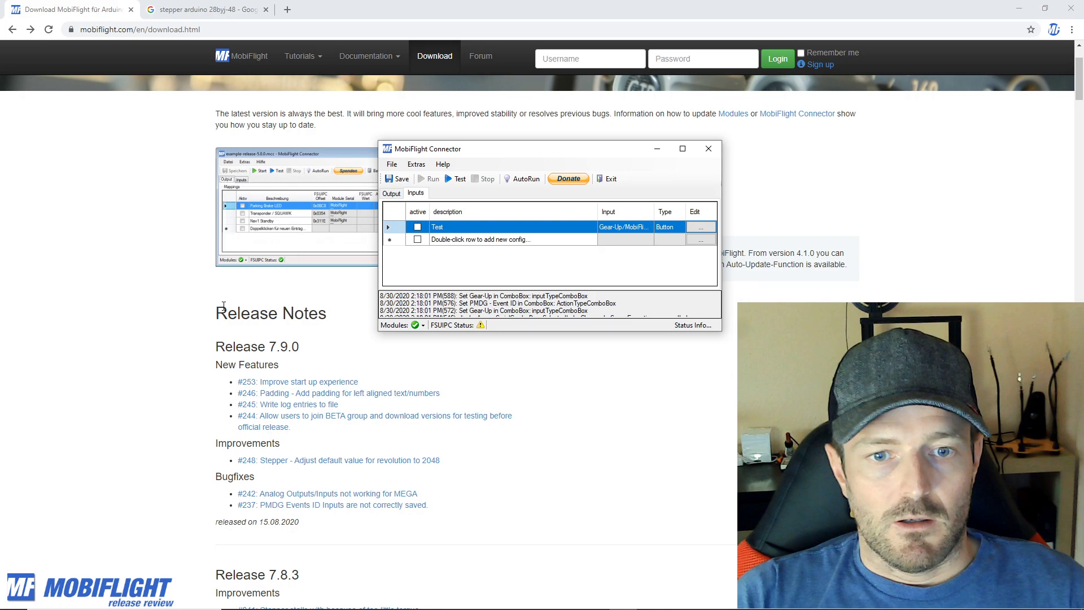